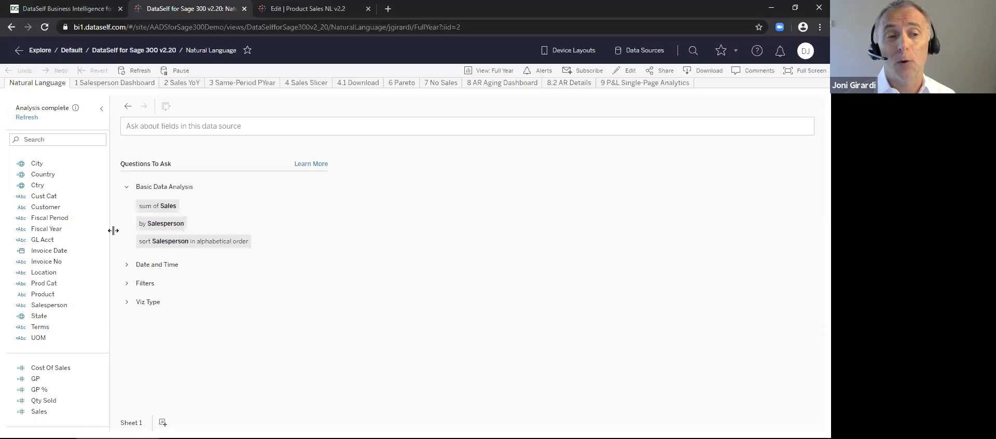
Ask the data source for "sales by salesperson in 2019".
mouse_move(71, 203)
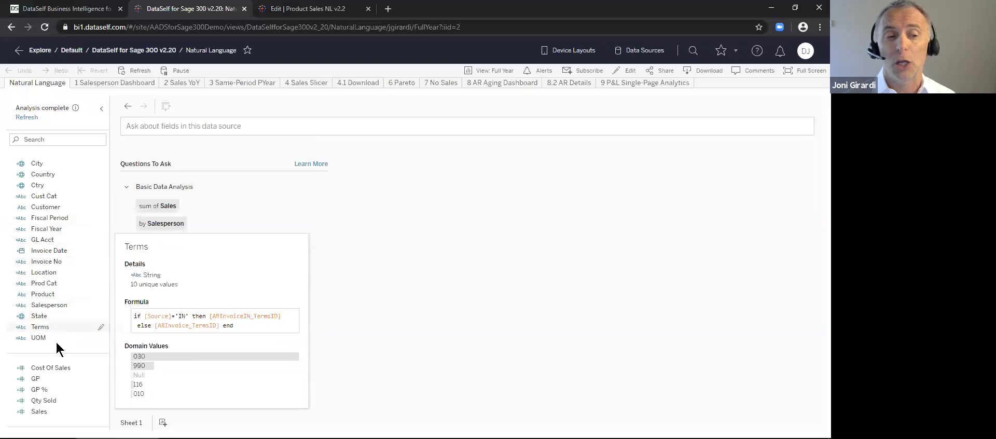
left_click(313, 124)
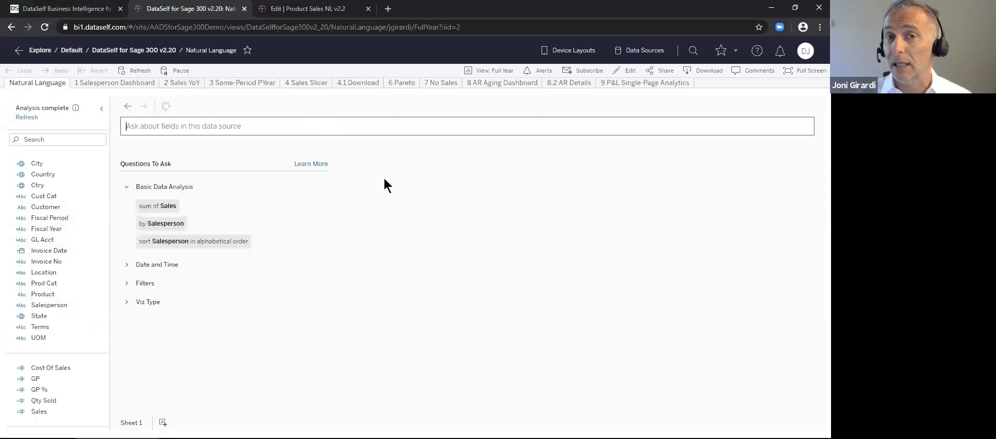
type("sales by salespero")
key("BackSpace")
type("sn")
key("BackSpace")
type("on in 201")
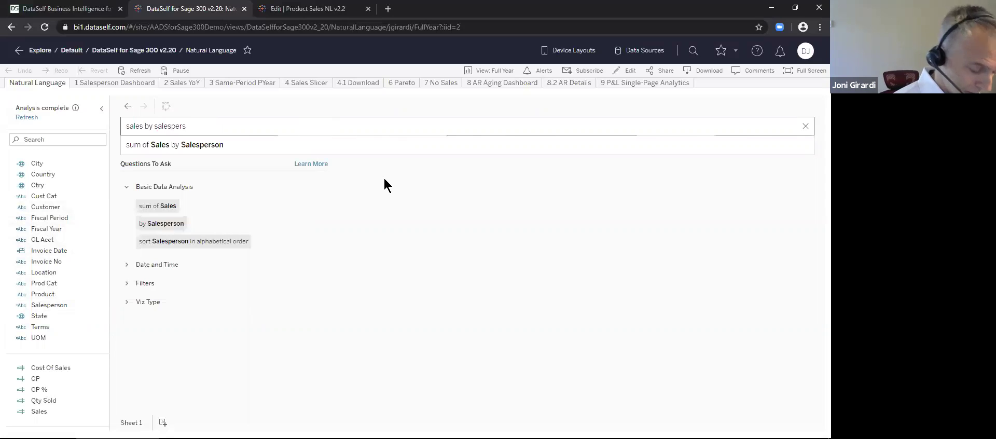
type("9")
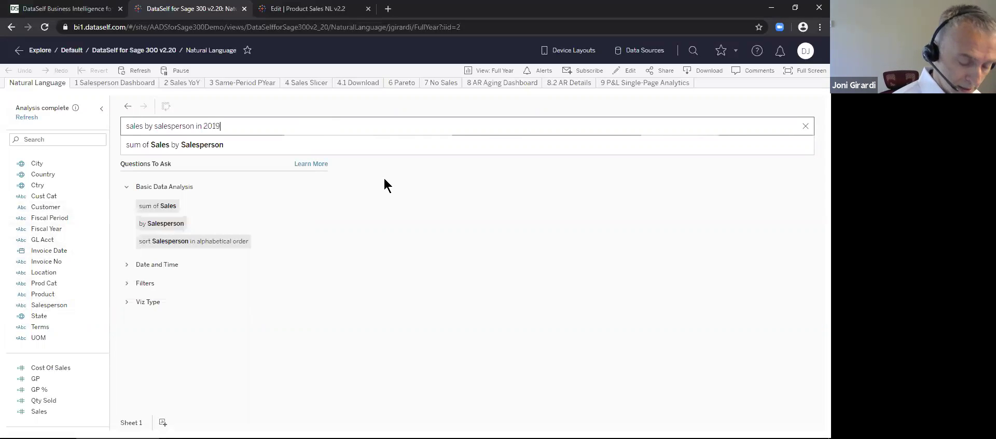
key("Return")
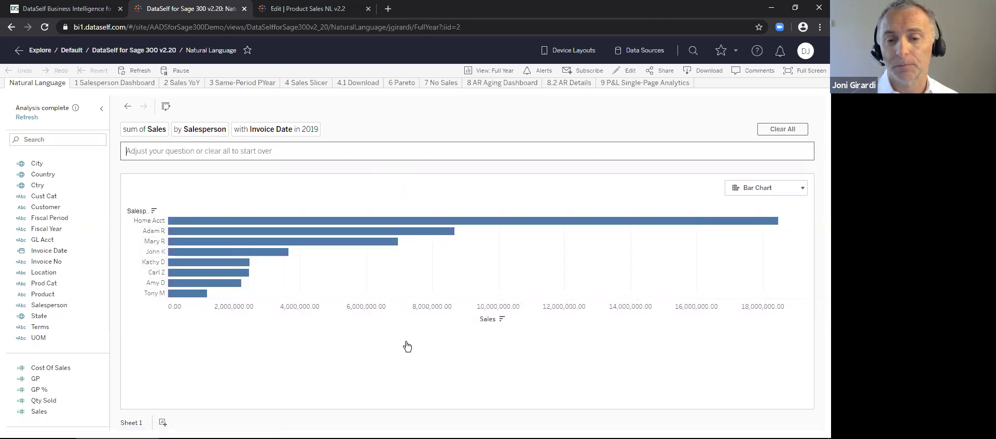
Add "by month" to the sales question and display the result as a text table.
mouse_move(535, 227)
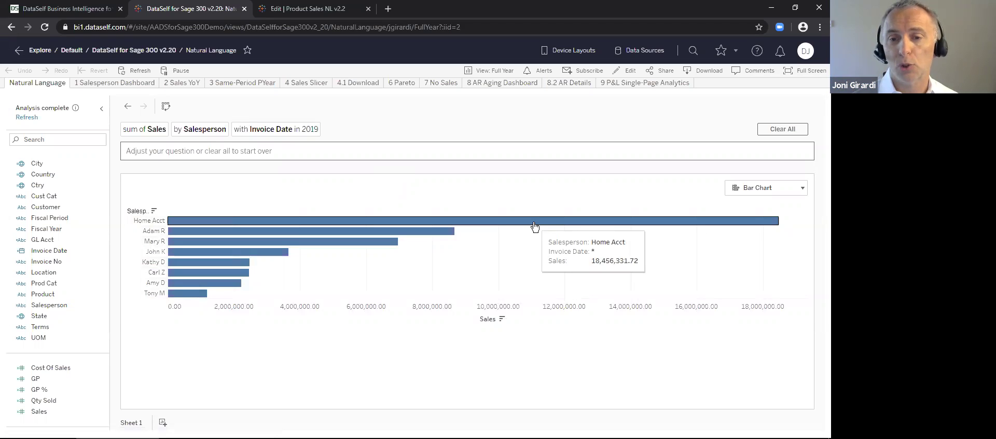
mouse_move(426, 231)
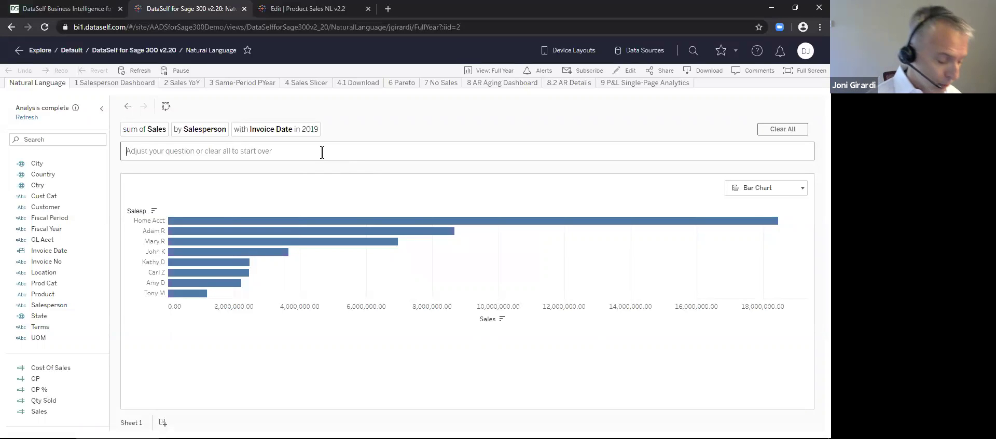
type("by month")
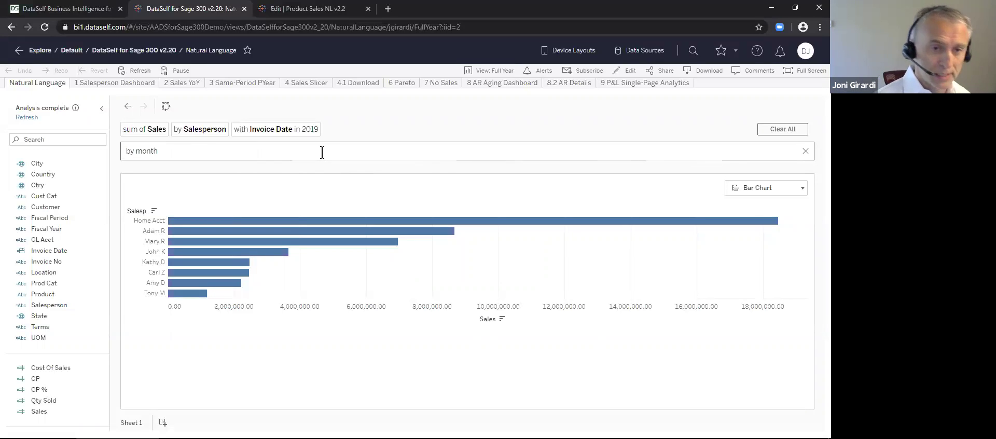
key("Return")
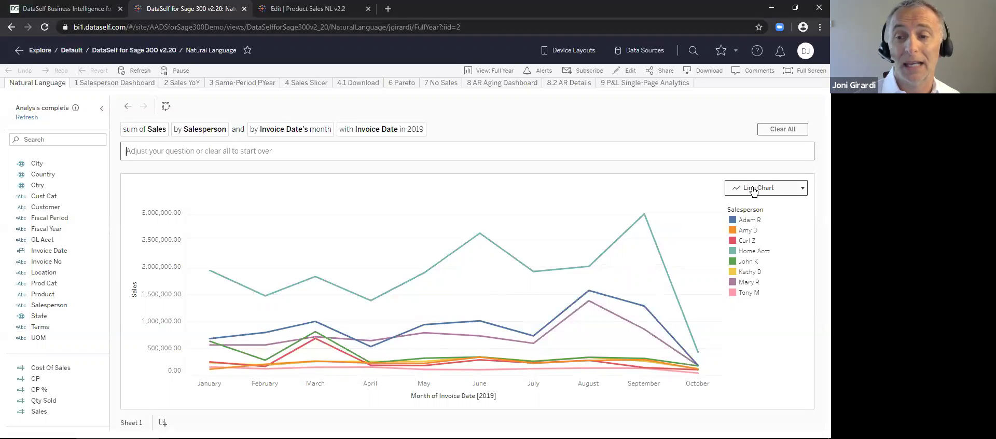
left_click(804, 189)
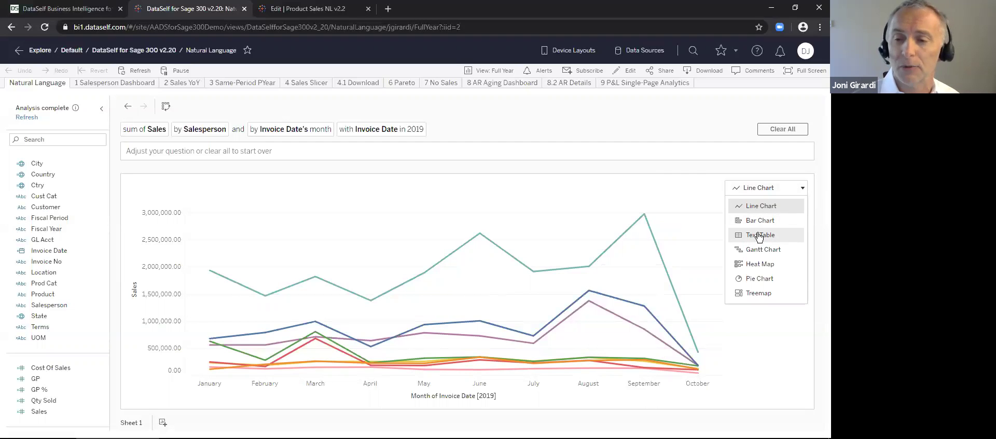
left_click(759, 237)
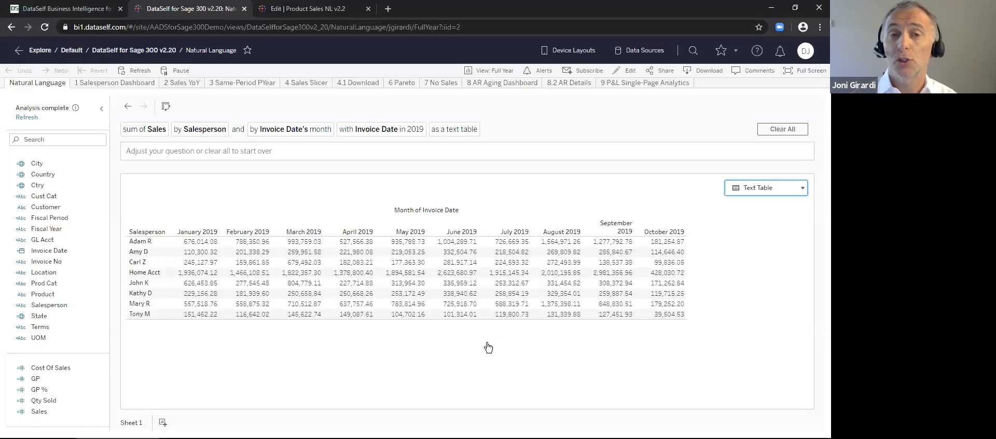
View the full data with all columns behind Home Acct's January 2019 sales and download all rows as a text file.
left_click(201, 274)
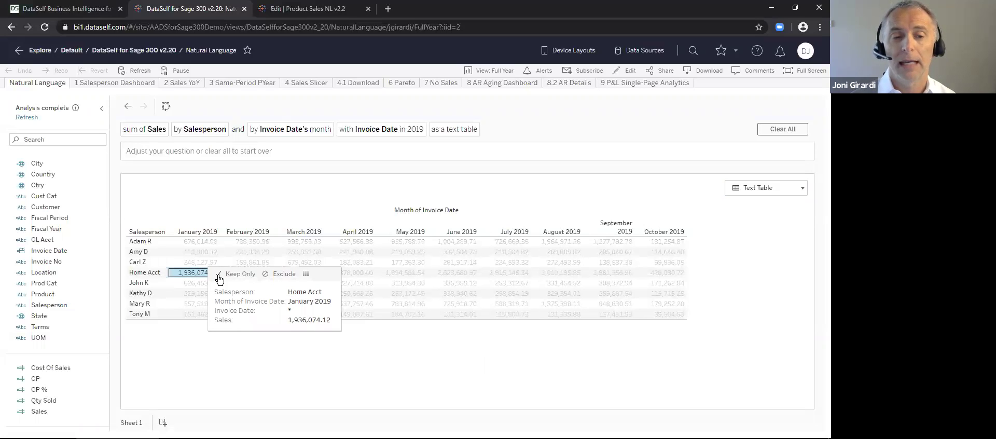
left_click(306, 275)
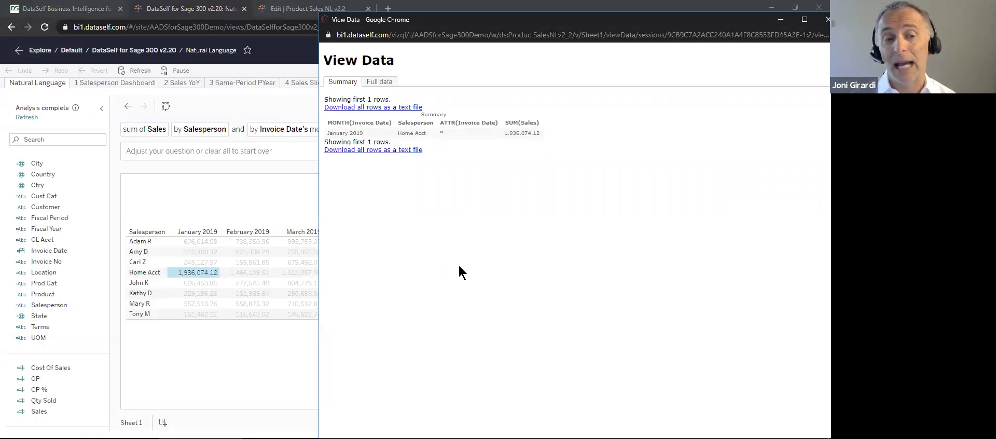
left_click(384, 82)
left_click(331, 116)
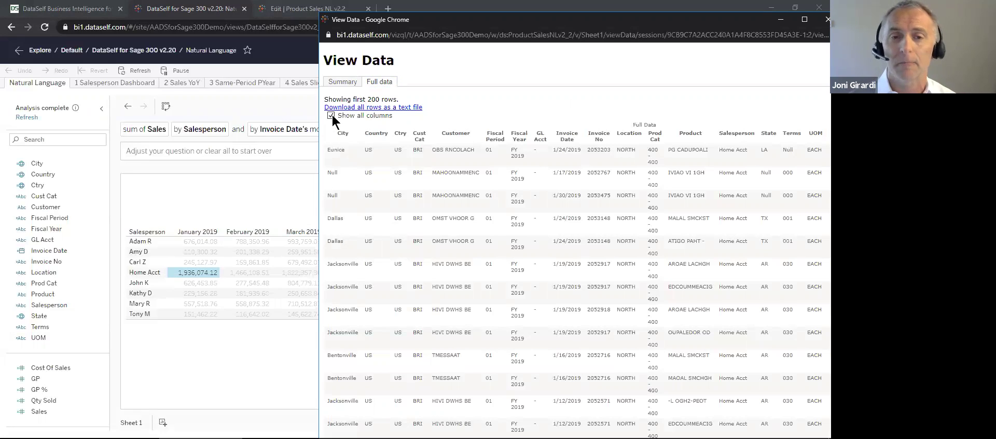
left_click(362, 107)
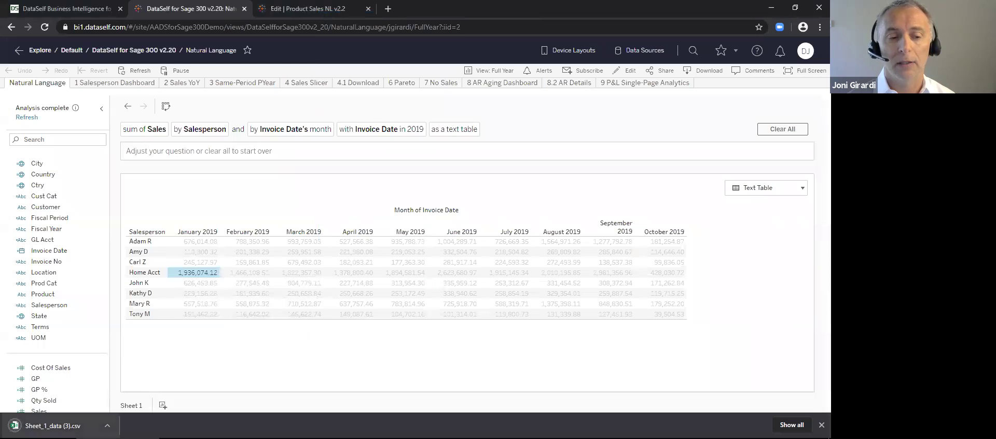
Review the downloaded sales rows in Excel, then return to the browser and deselect the table cell.
left_click(52, 426)
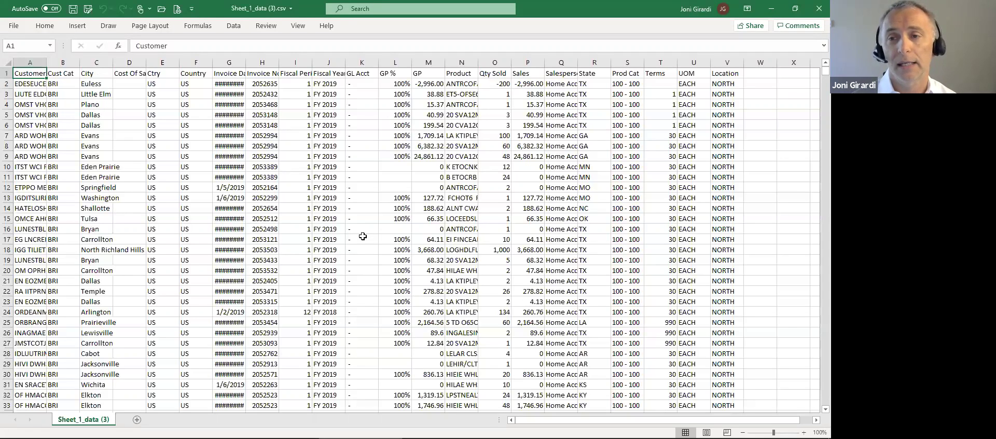
left_click(772, 9)
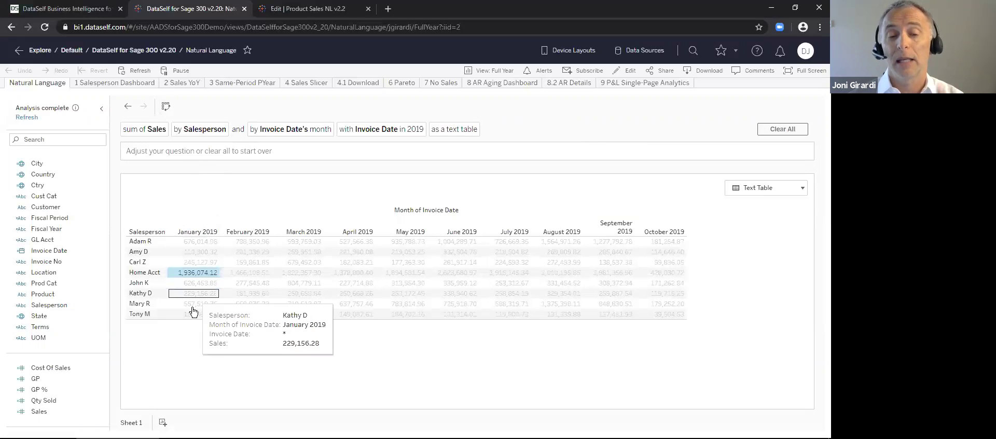
left_click(202, 344)
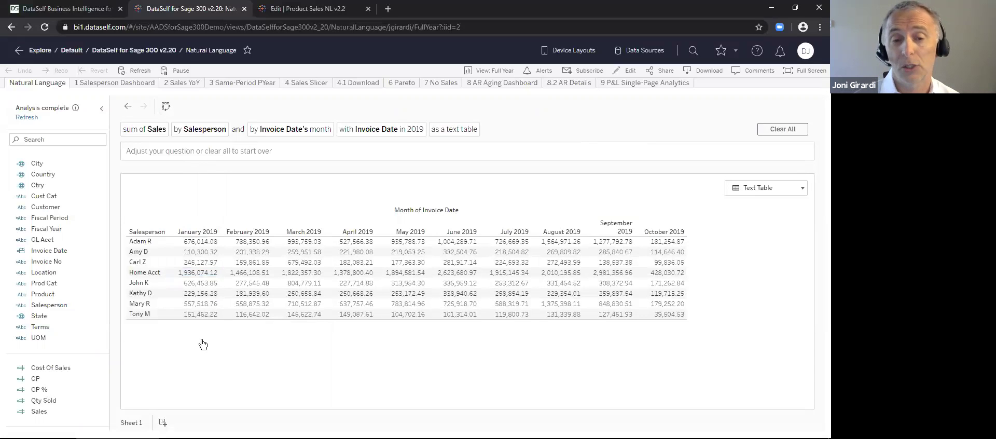
Clear the current question and ask for the top 10 customers by sum of sales with invoice date in April 2019.
left_click(781, 128)
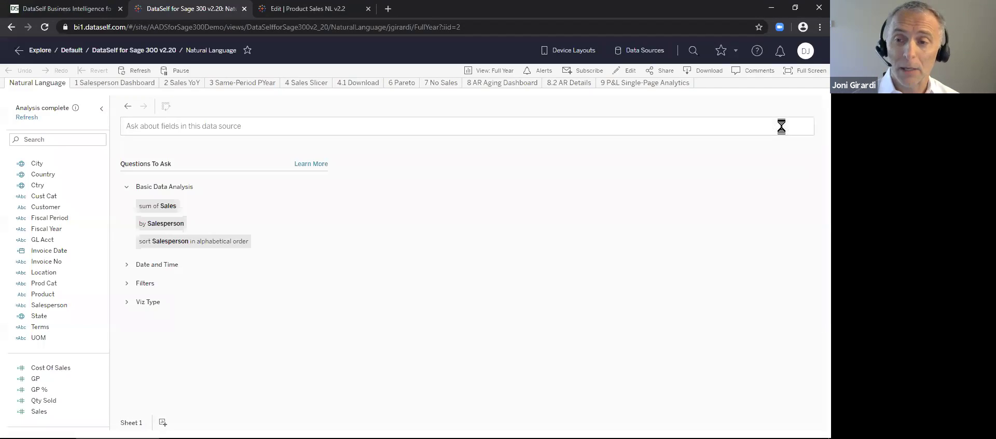
left_click(269, 126)
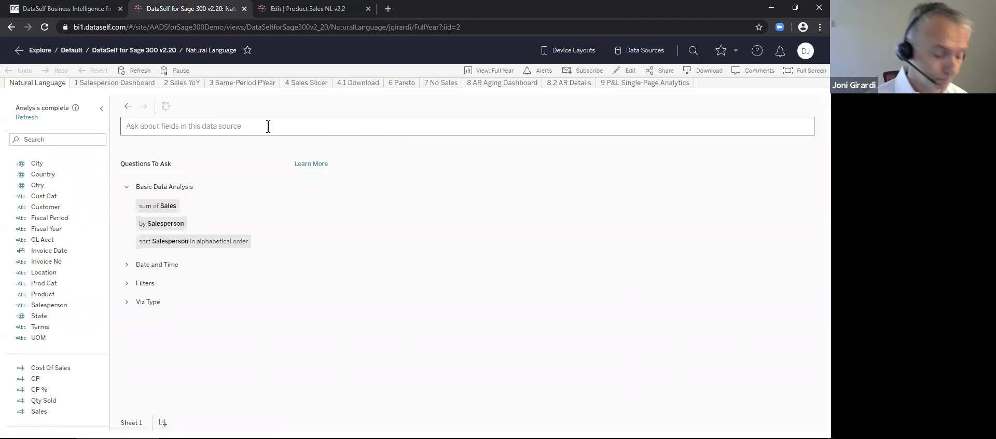
type("top ")
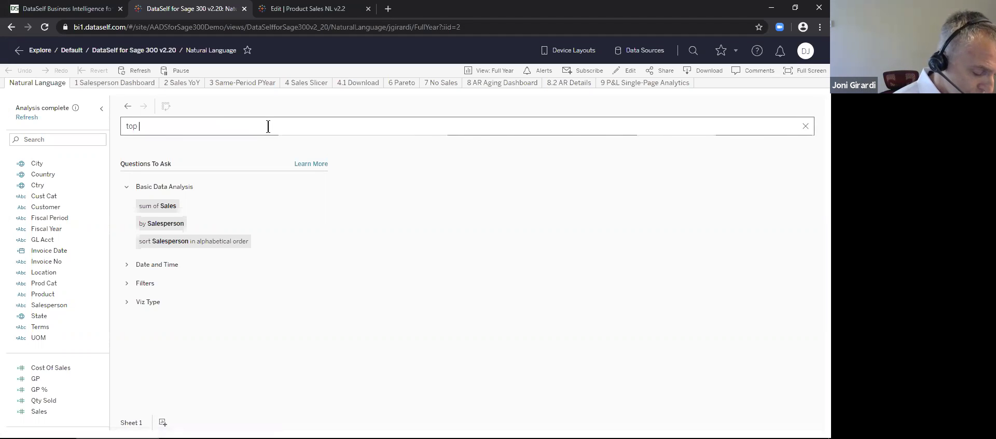
type("10 customers ")
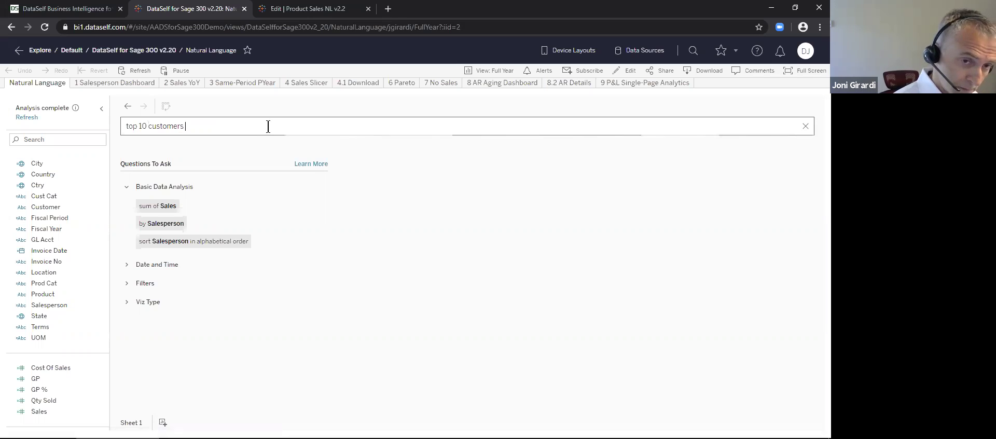
type("by sales in april 2019")
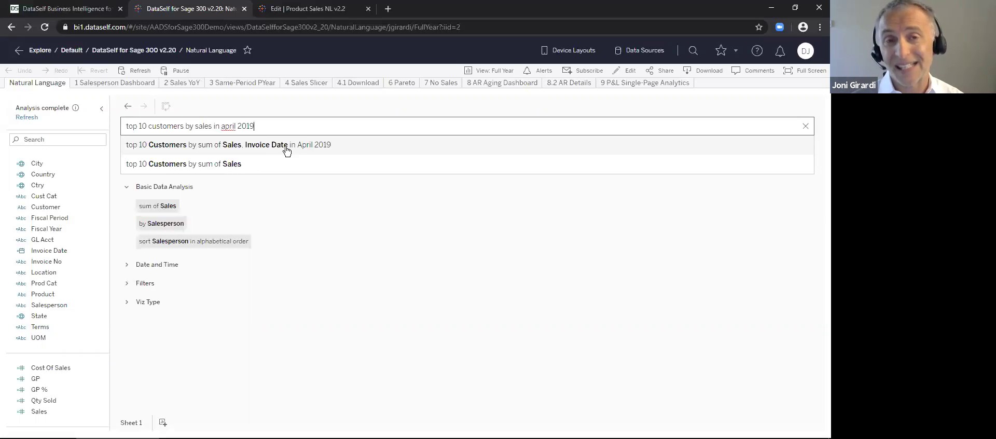
left_click(286, 150)
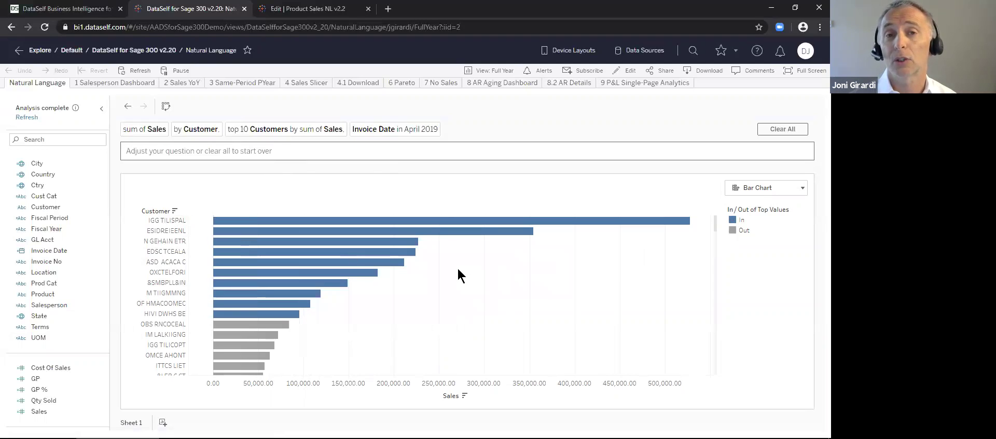
Display the top 10 customers as a text table sorted by the SUM(Sales) field.
mouse_move(460, 235)
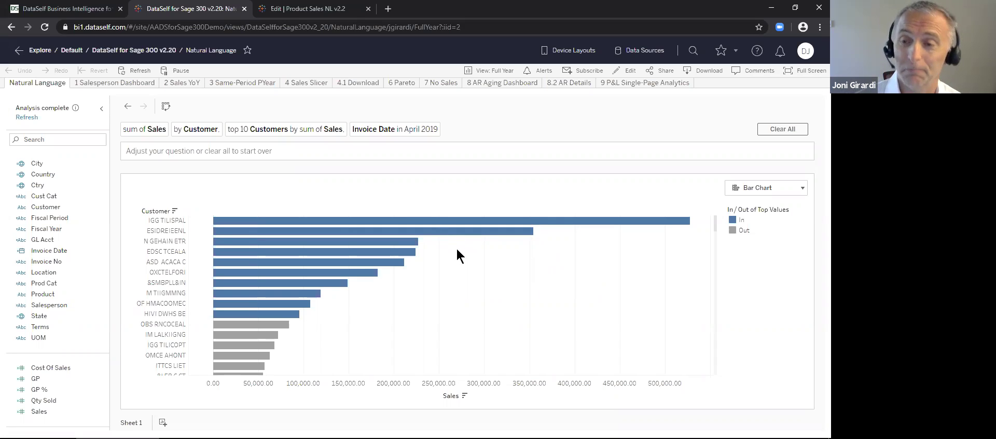
left_click(785, 188)
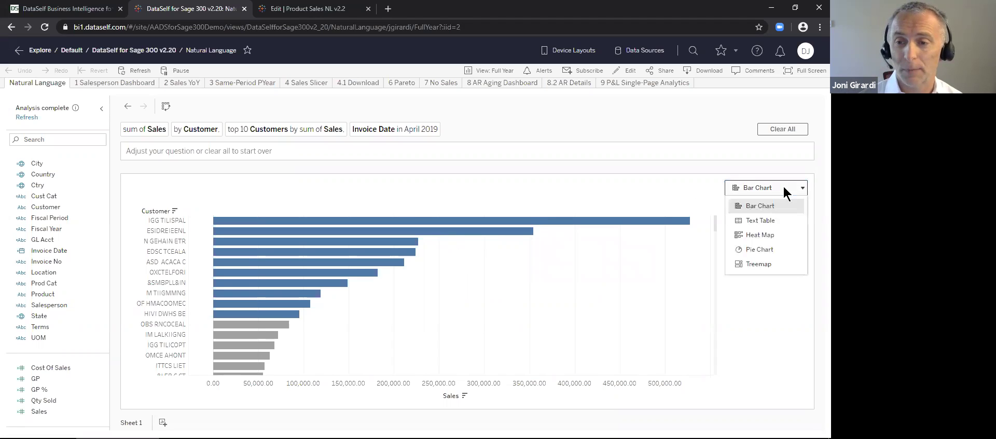
left_click(757, 222)
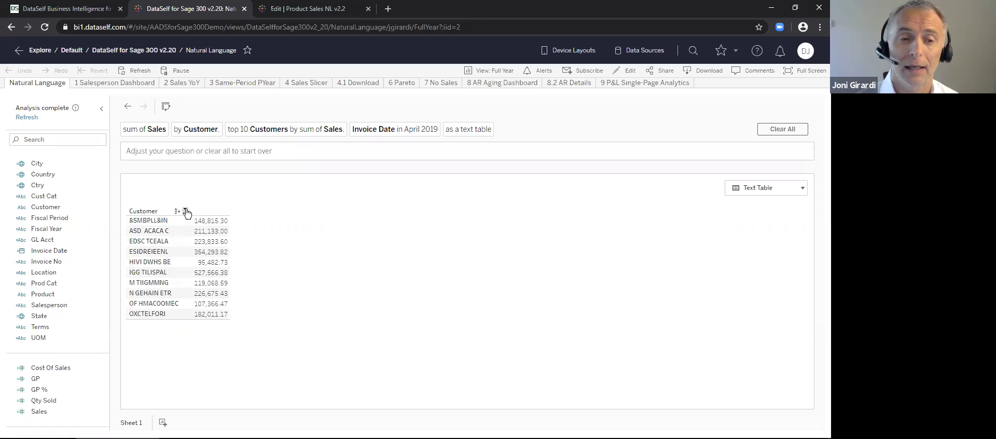
left_click(185, 211)
mouse_move(199, 259)
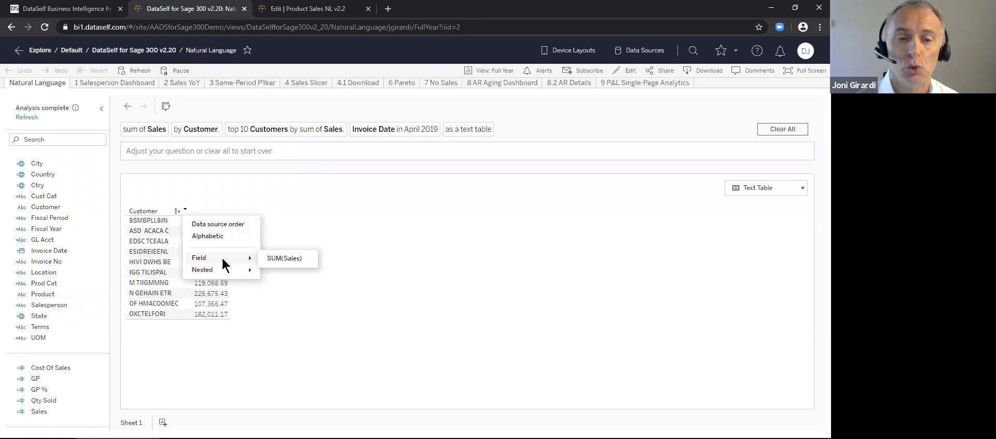
left_click(284, 258)
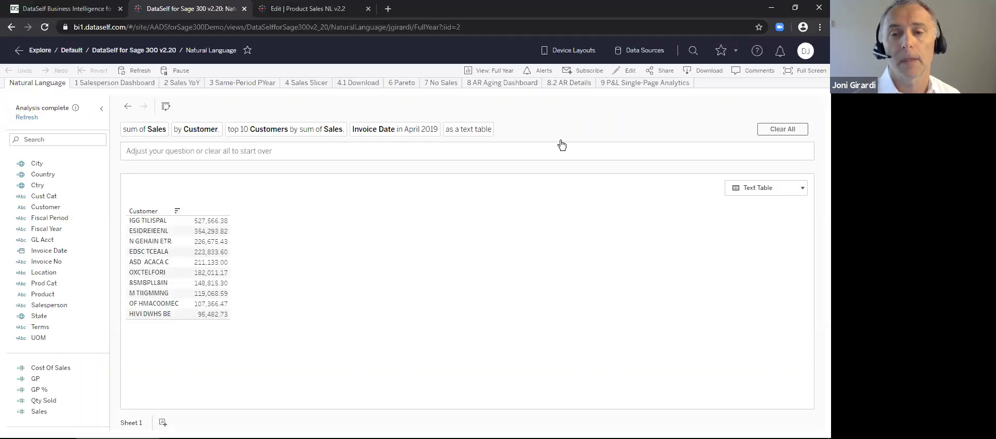
Clear the customer question, ask for "gp by state" and check the Texas value on the map.
left_click(780, 128)
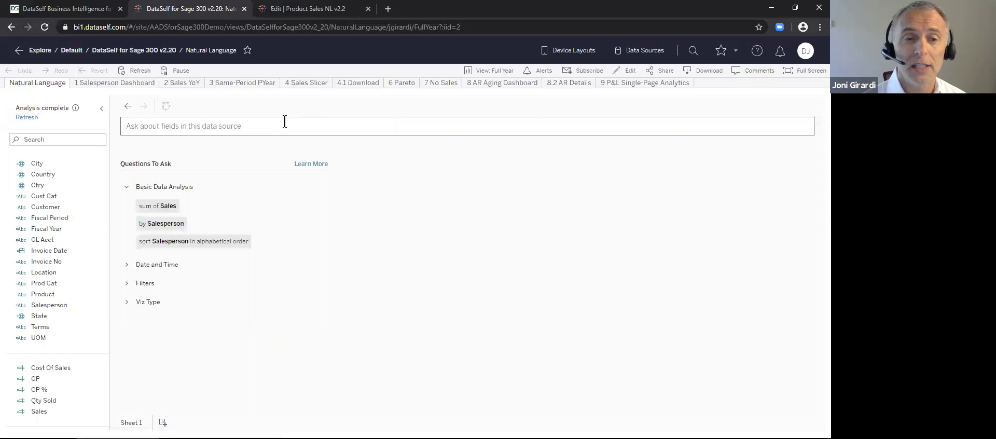
type("gp by state")
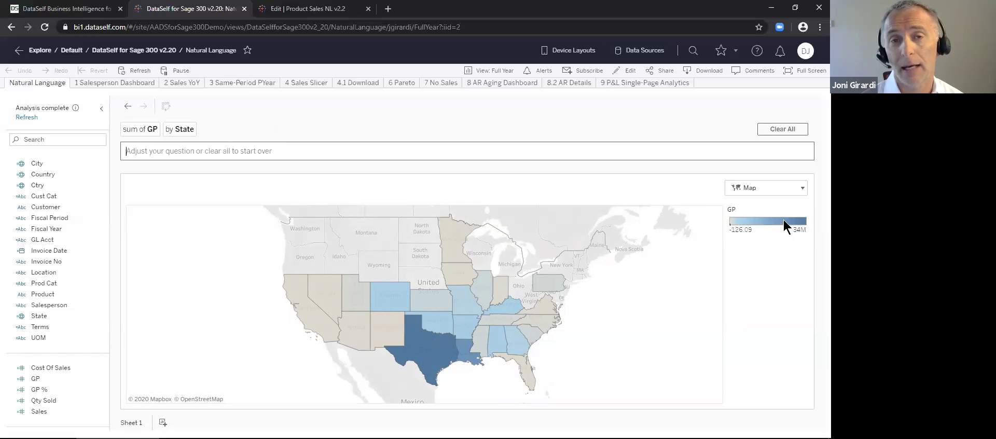
mouse_move(442, 362)
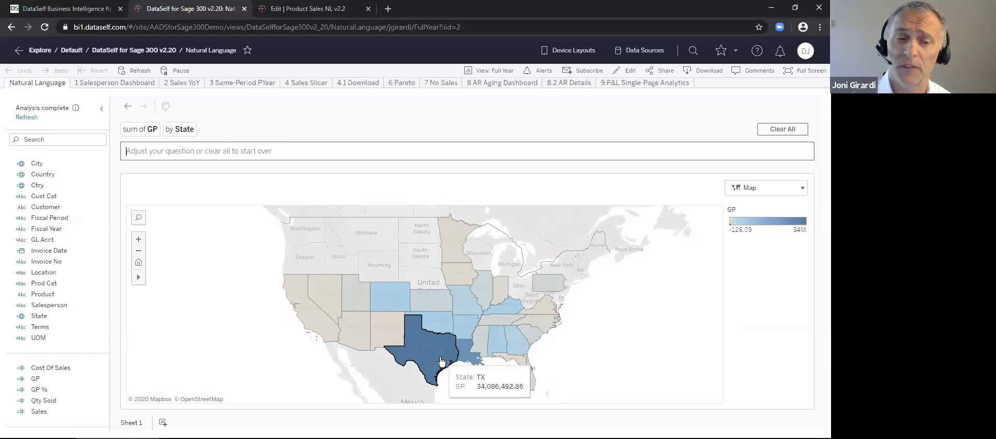
Split the state GP map with "by years as a map", then display the result as a text table.
type("by years as a map")
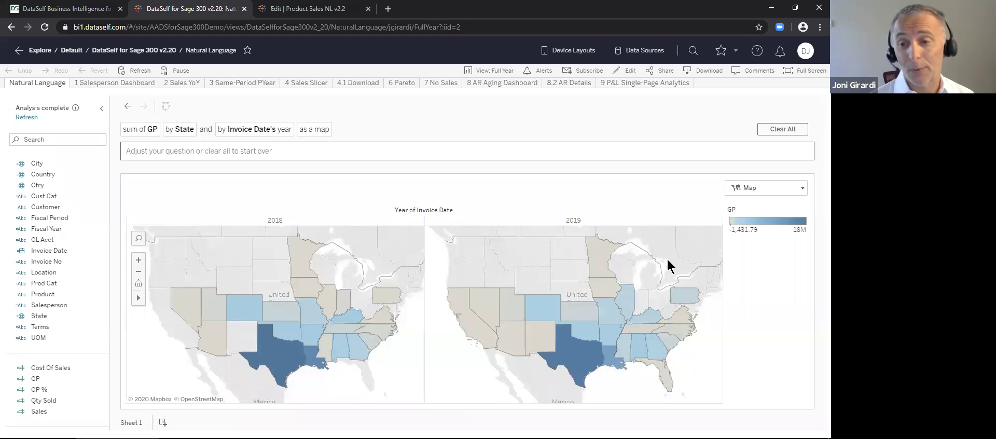
left_click(803, 189)
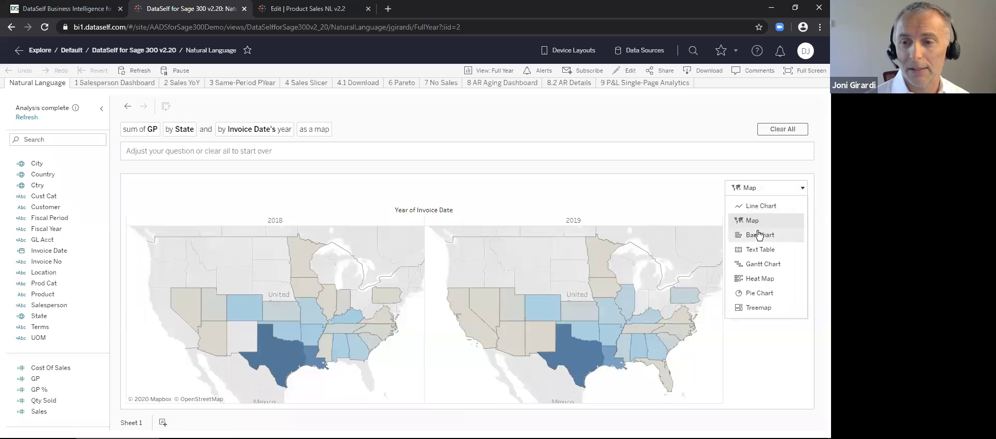
left_click(762, 251)
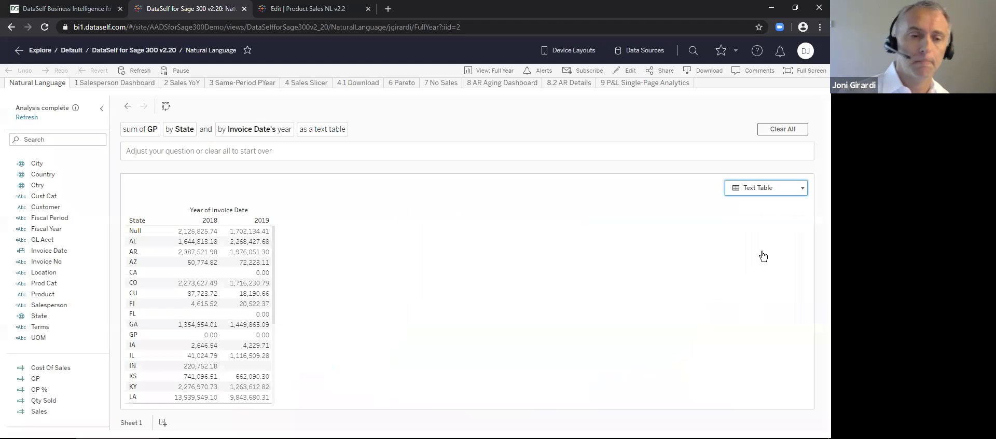
Switch to the Product Sales NL v2.2 workbook and build a table of total Sales for each Customer.
left_click(409, 241)
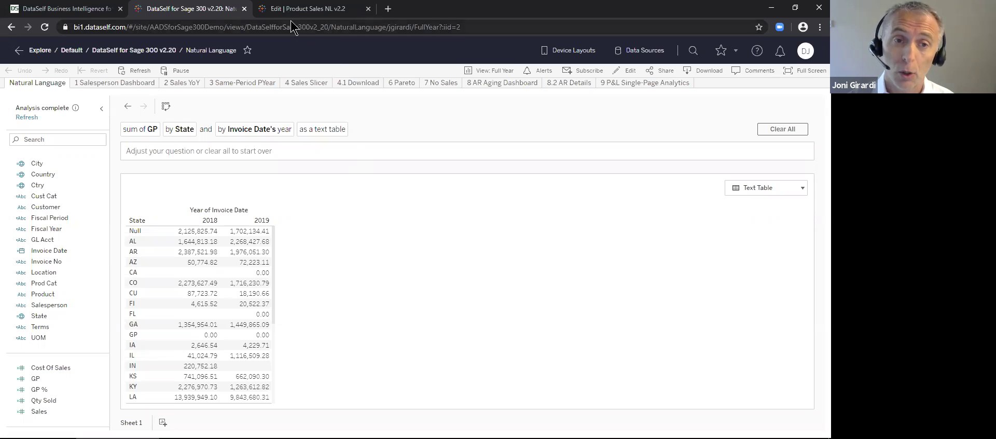
key("ctrl+Tab")
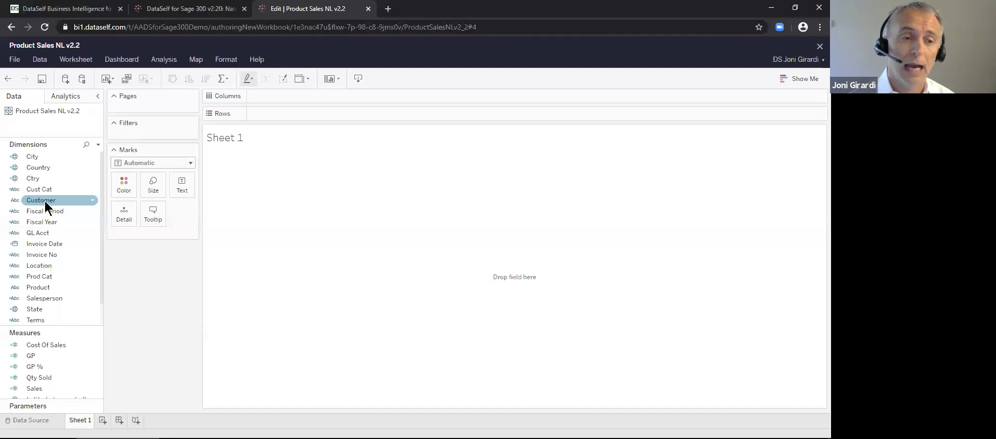
left_click_drag(42, 205, 271, 111)
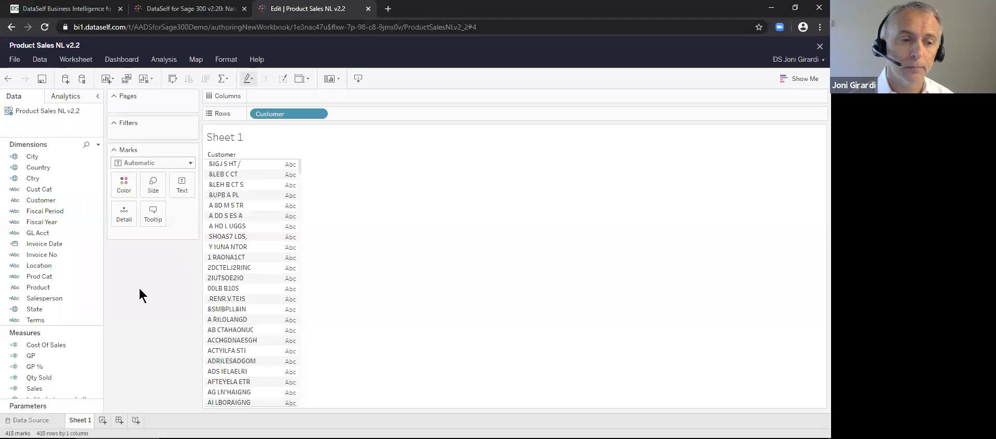
left_click_drag(34, 390, 280, 240)
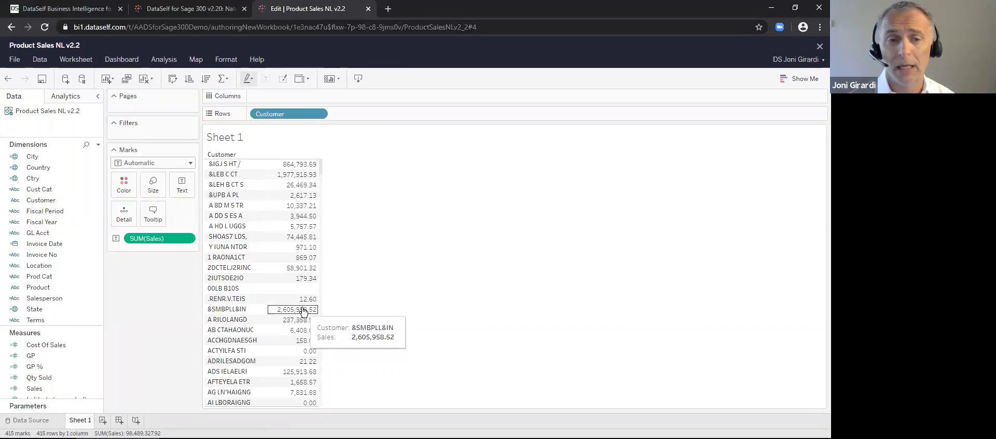
Sort the customers by descending Sales and break the table down by Invoice Date year in columns and Product in rows.
left_click(206, 81)
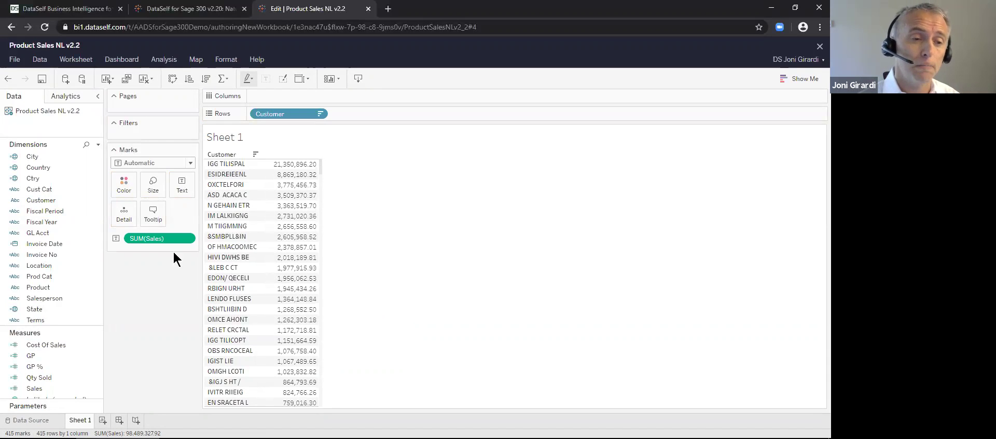
left_click_drag(41, 244, 291, 94)
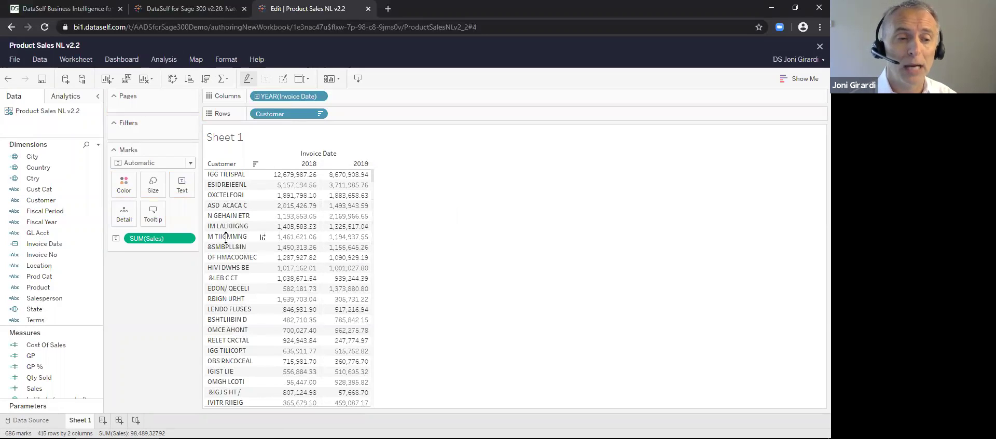
left_click_drag(41, 288, 353, 118)
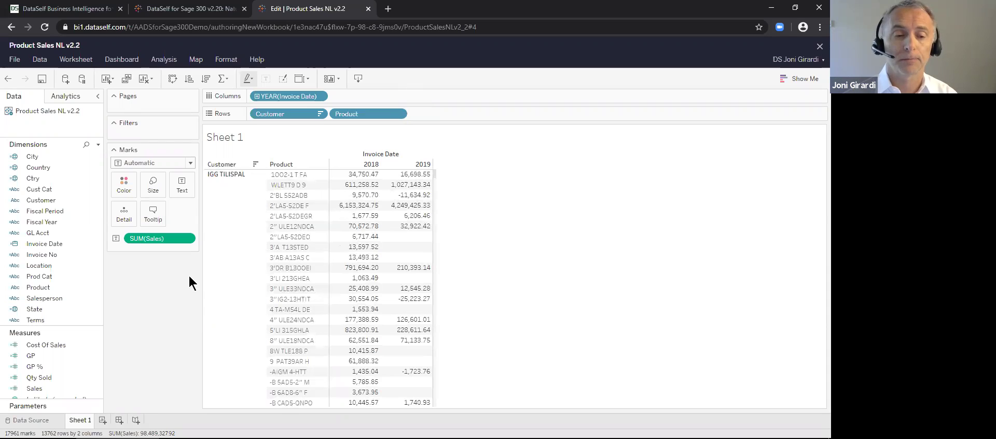
Add a new worksheet and chart Sales as a line over Invoice Date by continuous month.
left_click(103, 420)
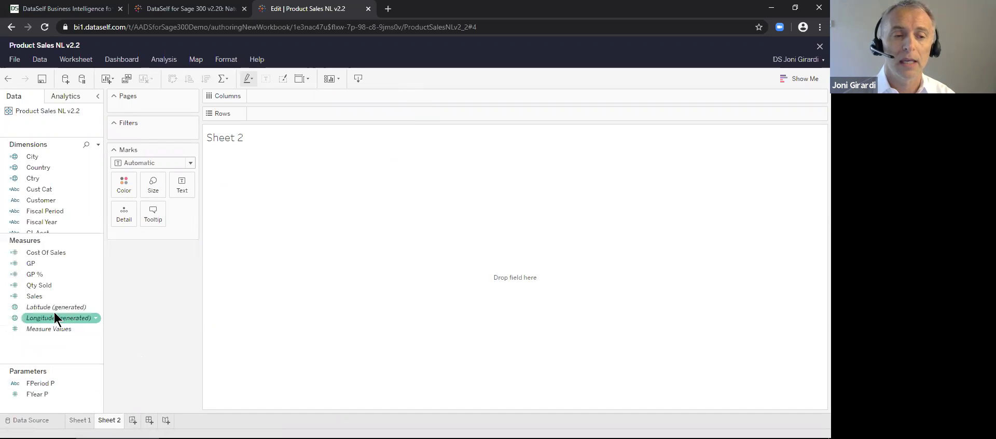
double_click(34, 297)
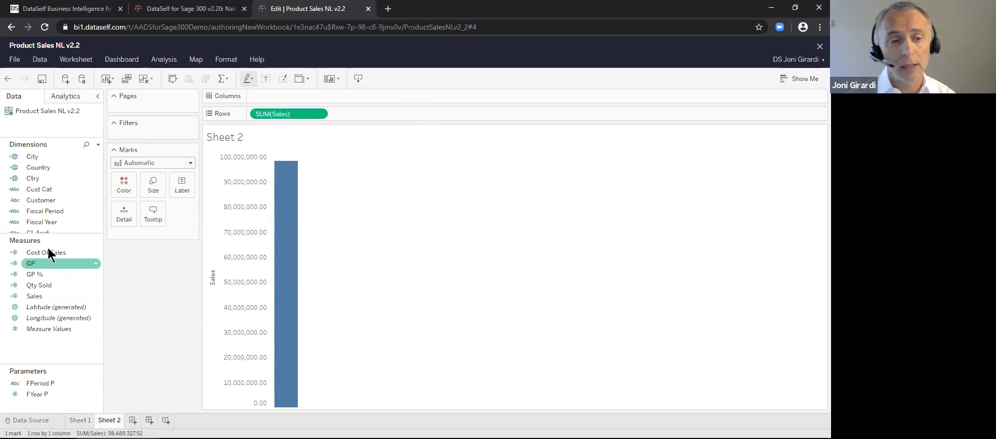
left_click_drag(52, 235, 53, 307)
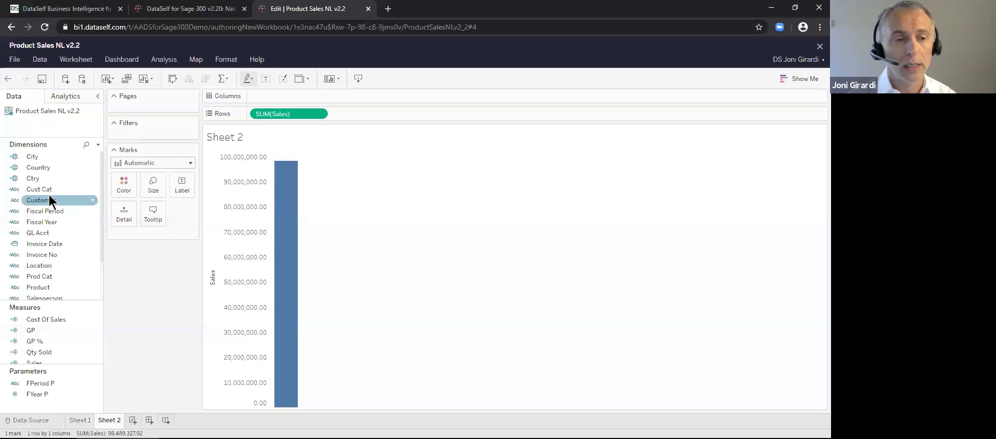
double_click(45, 241)
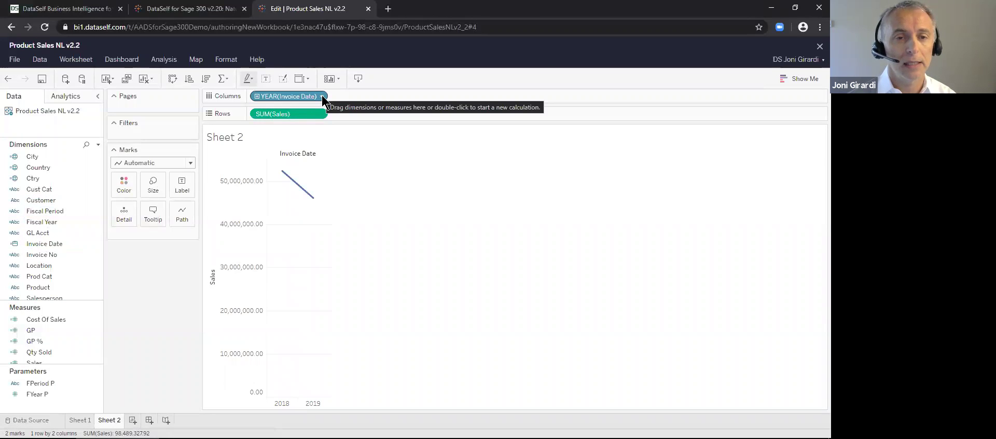
left_click(323, 97)
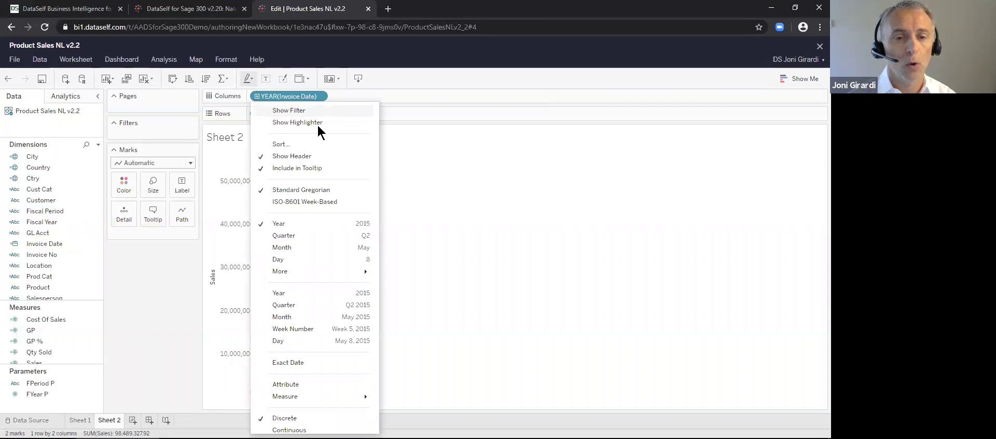
left_click(307, 317)
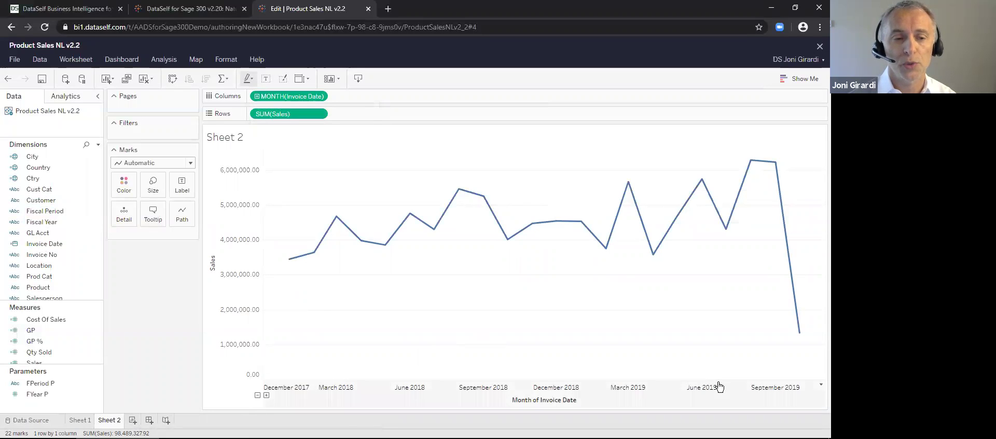
Add Qty Sold to the monthly Sales chart and convert it to a dual combination chart of bars and a line.
left_click_drag(38, 351, 347, 117)
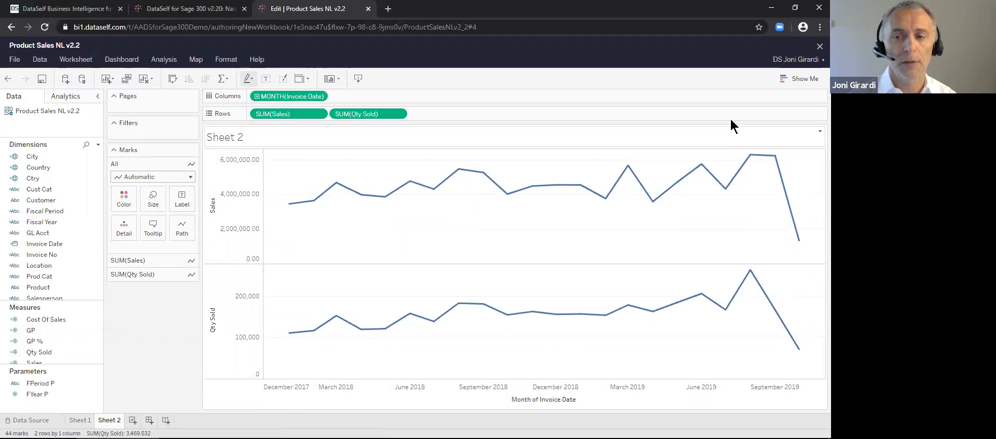
left_click(784, 81)
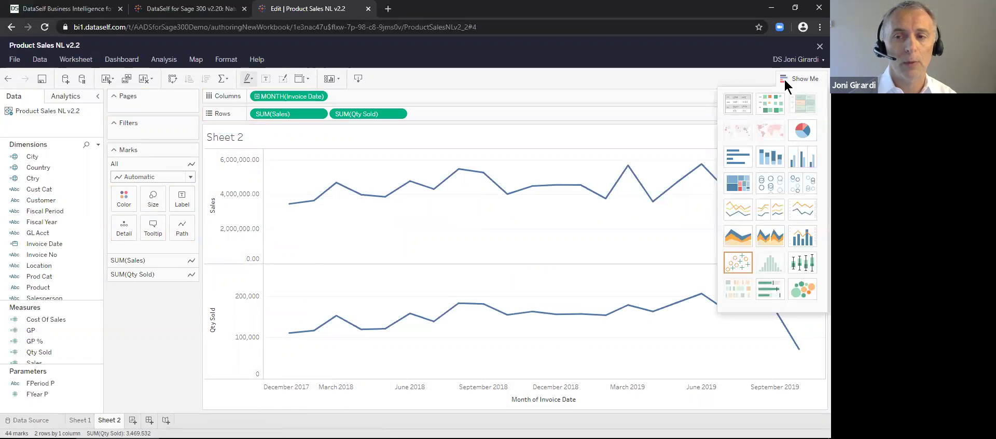
left_click(798, 241)
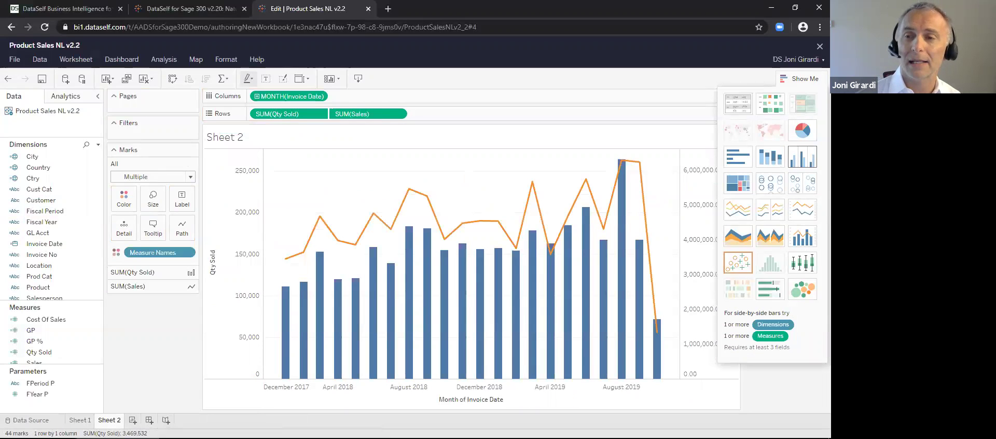
left_click(793, 79)
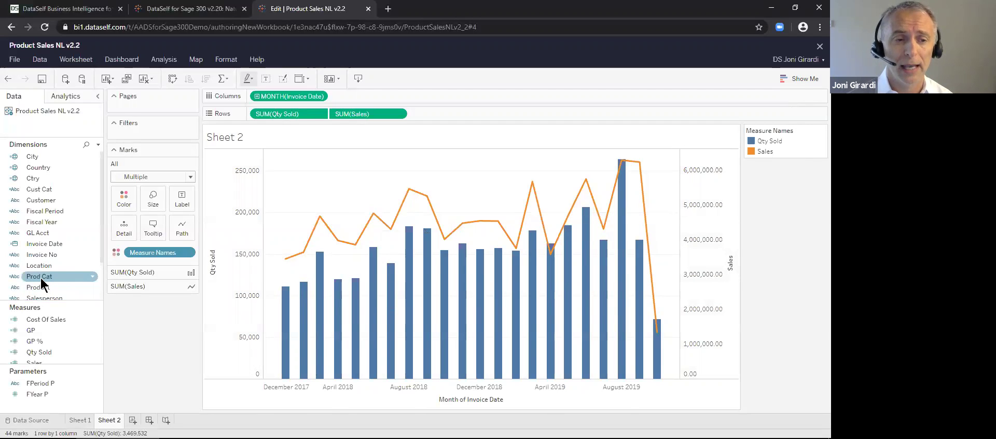
Break the combination chart down by Prod Cat, placed ahead of Qty Sold and Sales in the rows.
left_click_drag(36, 282, 253, 116)
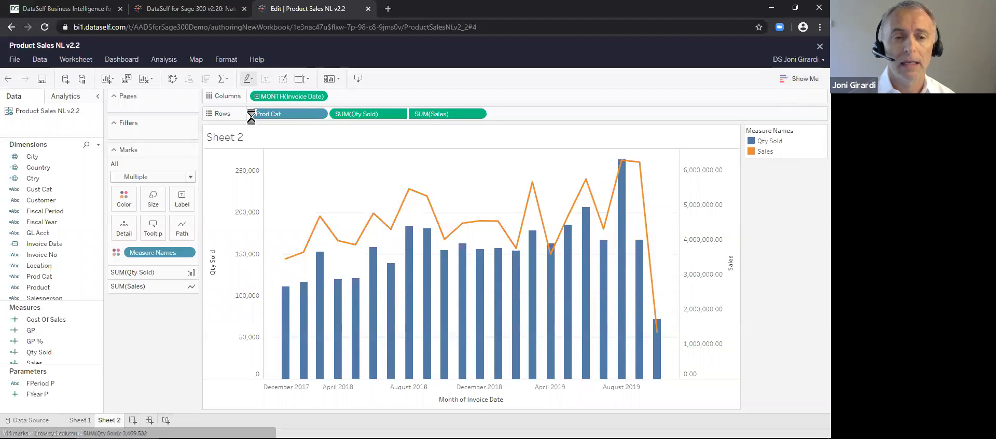
mouse_move(657, 299)
scroll(738, 334, "down", 5)
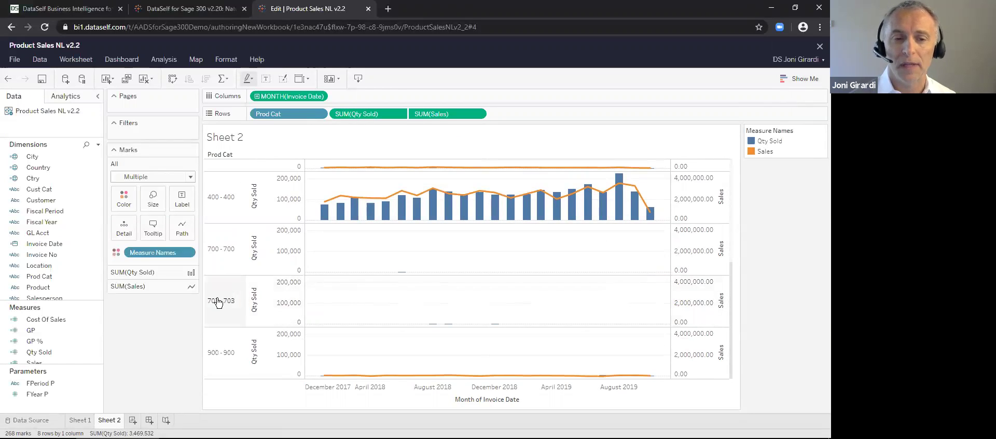
Exclude product categories 000, 300, 400, 700 and 703 from the chart.
left_click_drag(218, 303, 215, 197)
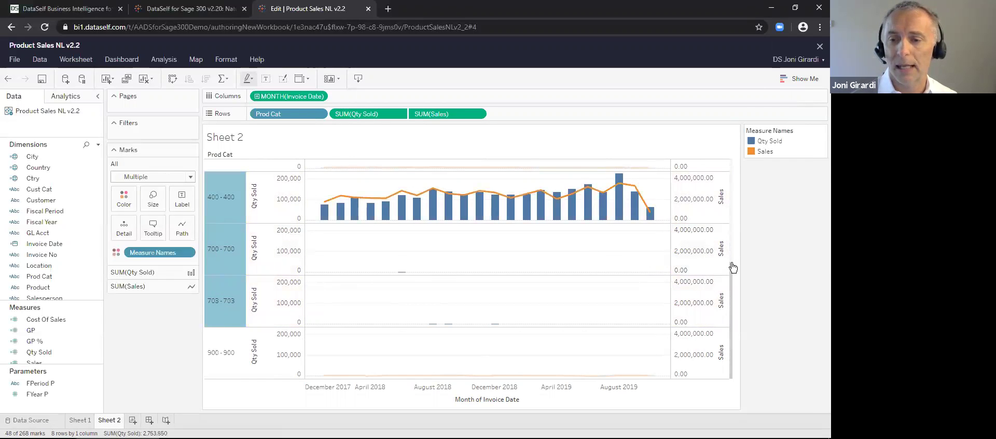
left_click_drag(733, 268, 729, 185)
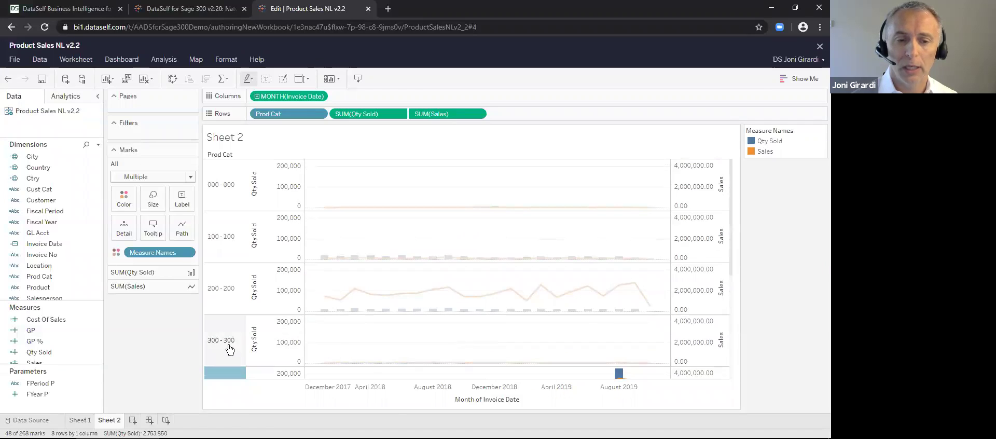
left_click(230, 349, "ctrl")
left_click(224, 178, "ctrl")
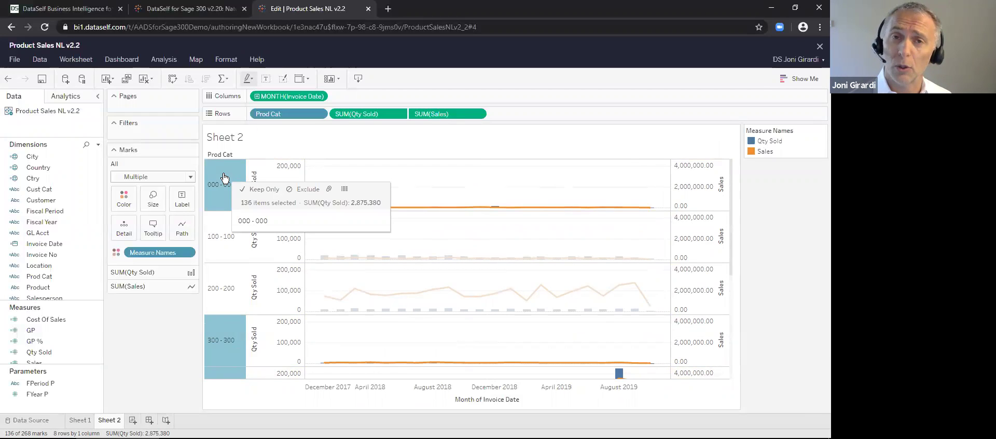
left_click(305, 192)
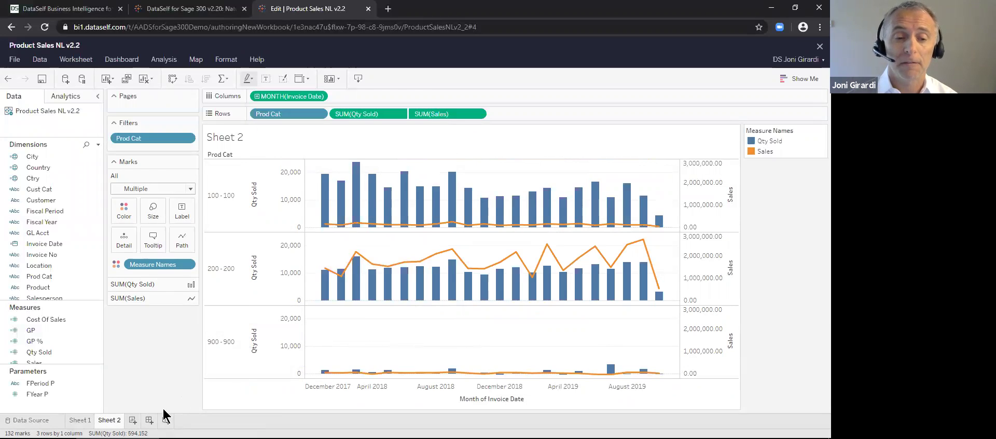
Create a new dashboard and set its size to Automatic.
left_click(149, 420)
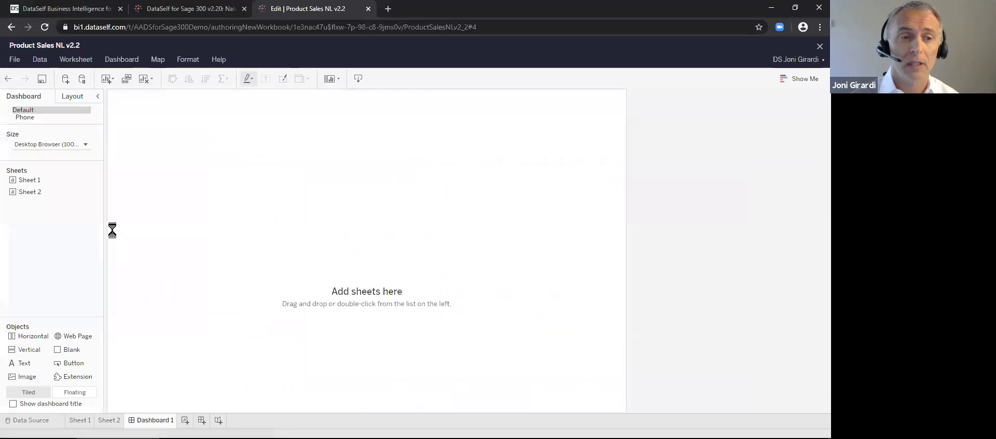
left_click(86, 144)
left_click(78, 168)
left_click(72, 195)
left_click(47, 266)
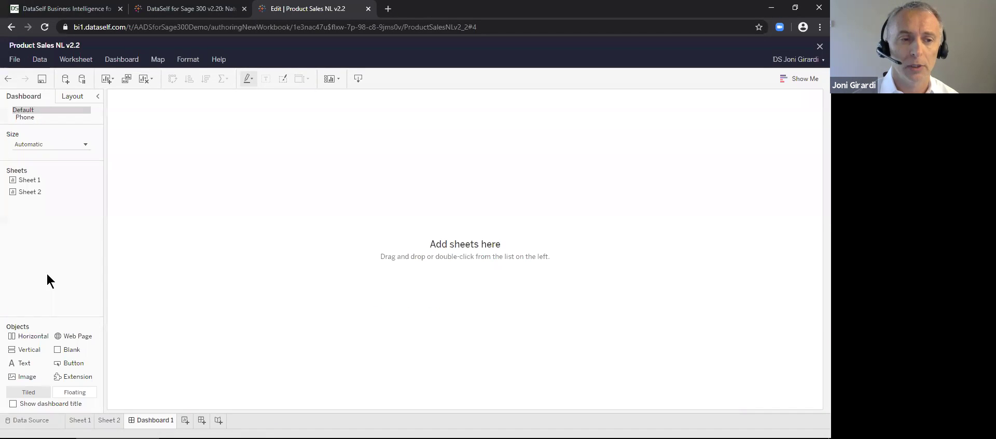
Place Sheet 1 and Sheet 2 side by side on the dashboard and widen the Sheet 2 chart toward the table.
left_click_drag(35, 185, 125, 192)
left_click_drag(29, 193, 545, 215)
left_click_drag(424, 177, 362, 175)
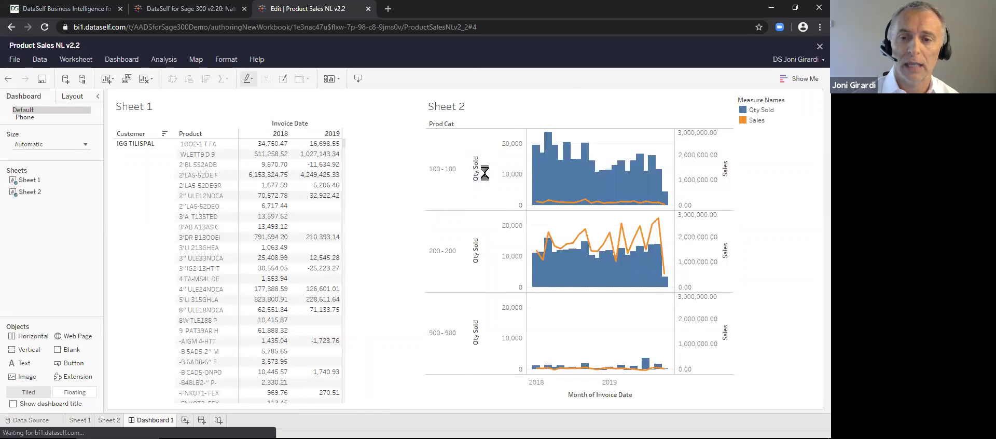
Use Sheet 2 as a dashboard filter and filter the Sheet 1 table by categories 900, 200 and 100 in turn, finishing on 200 - 200.
left_click(673, 117)
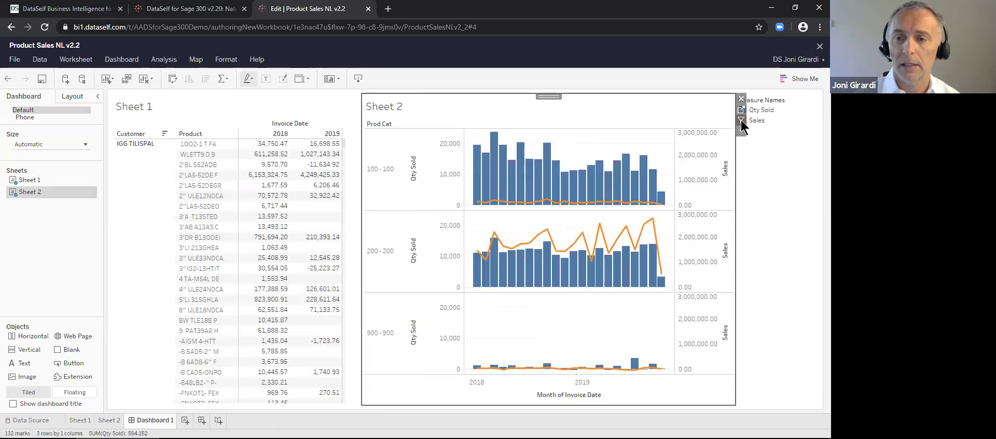
left_click(741, 121)
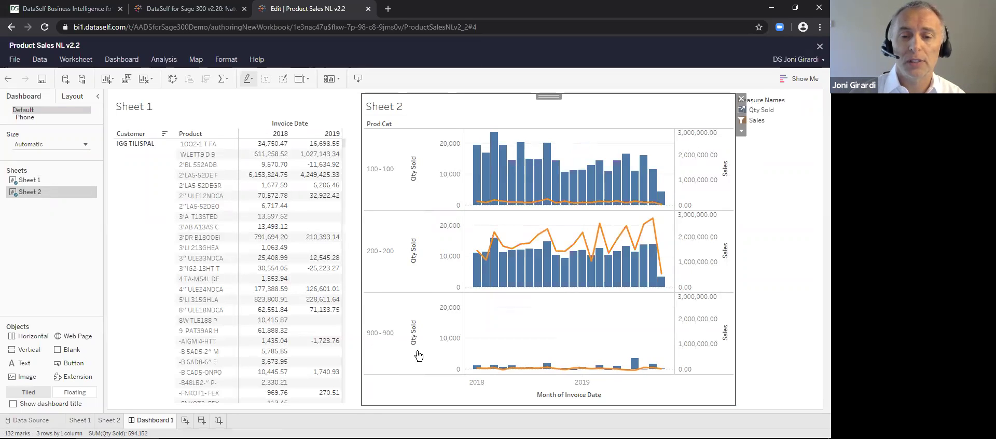
left_click(377, 333)
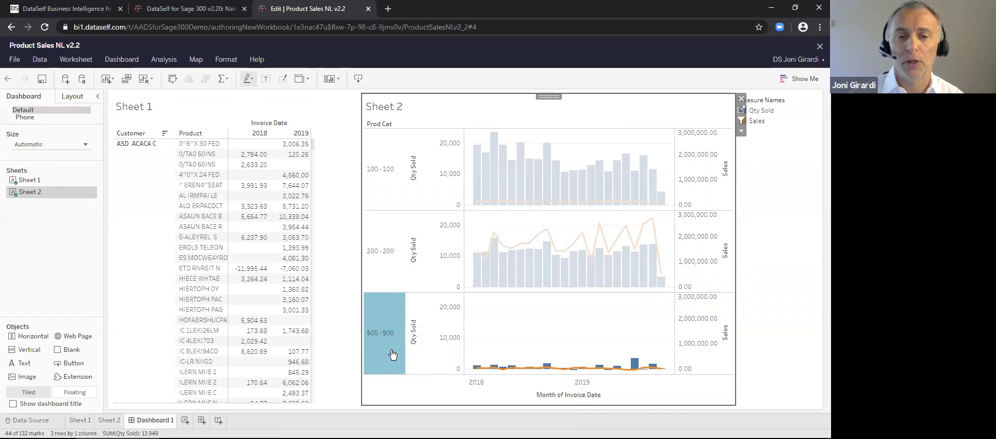
left_click(381, 248)
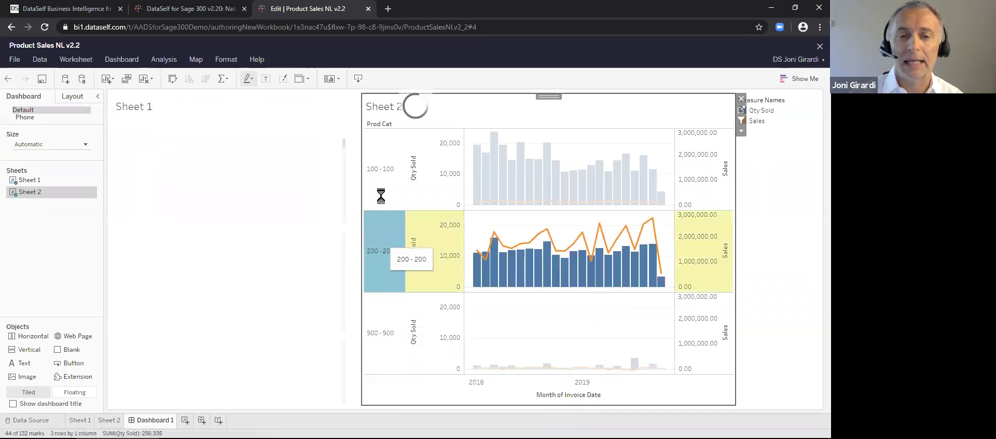
left_click(383, 178)
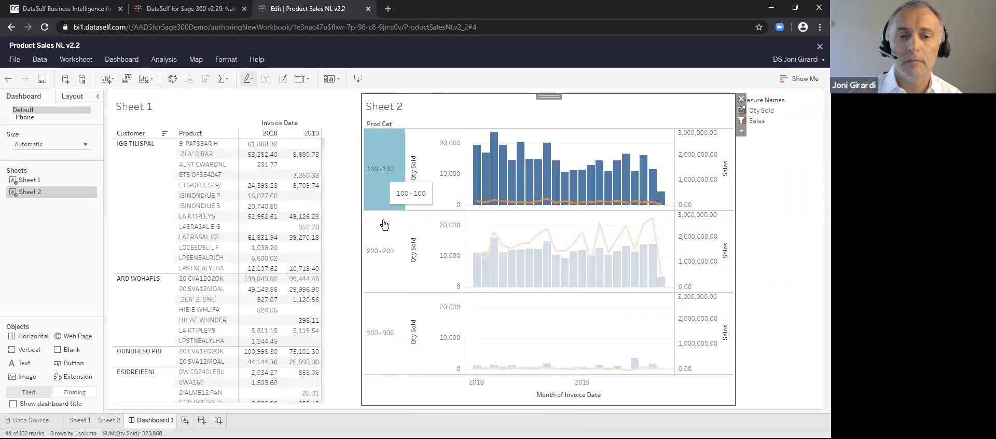
left_click(386, 327)
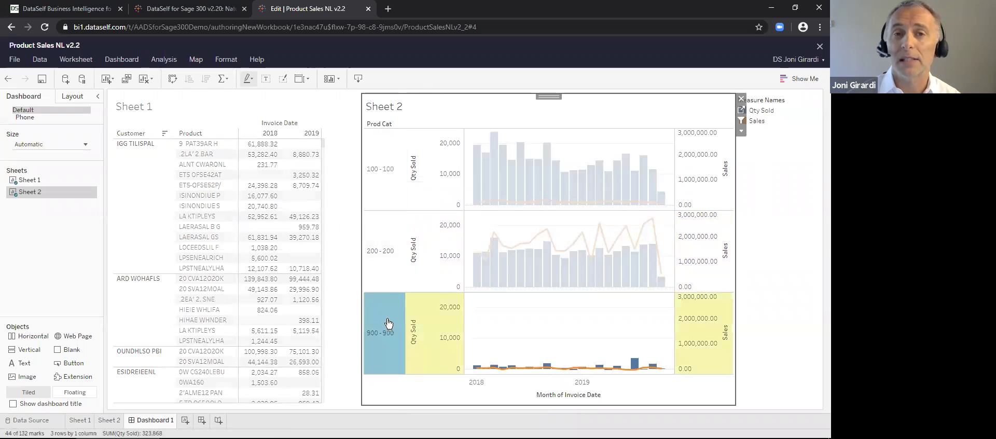
left_click(375, 245)
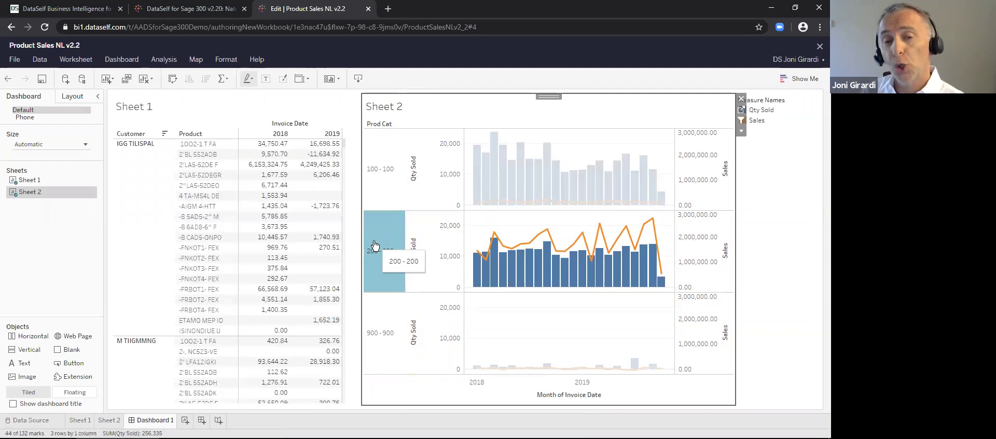
mouse_move(366, 233)
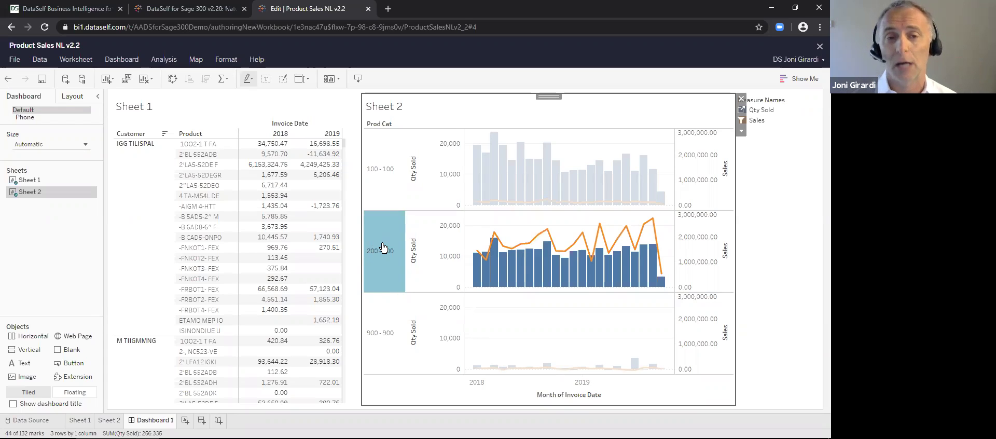
mouse_move(338, 207)
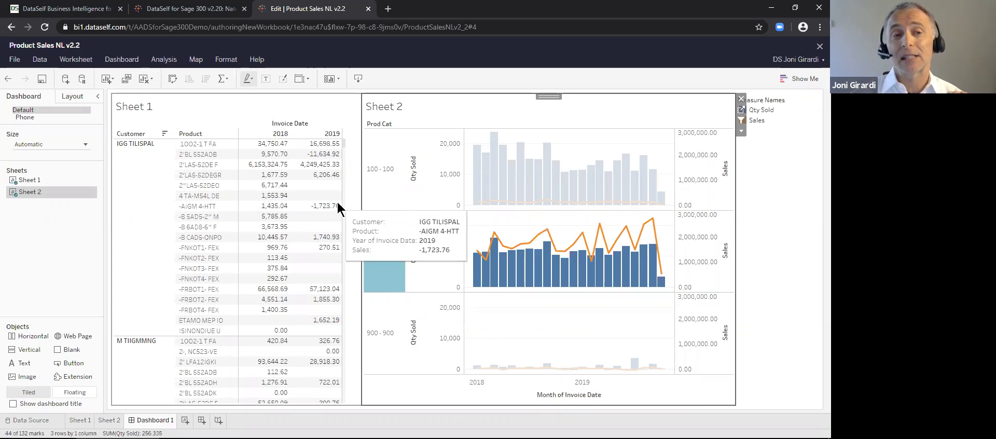
Return to the DataSelf for Sage 300 workbook and open the 2 Sales YoY dashboard.
key("ctrl+shift+Tab")
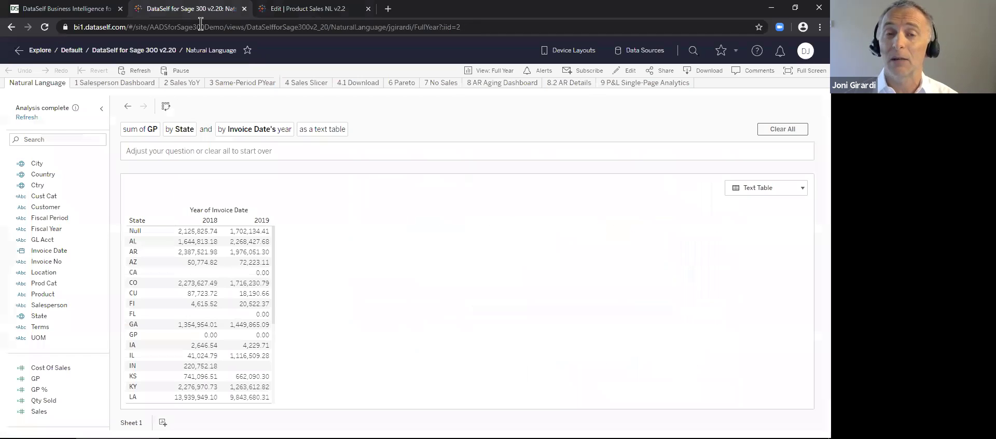
left_click(188, 84)
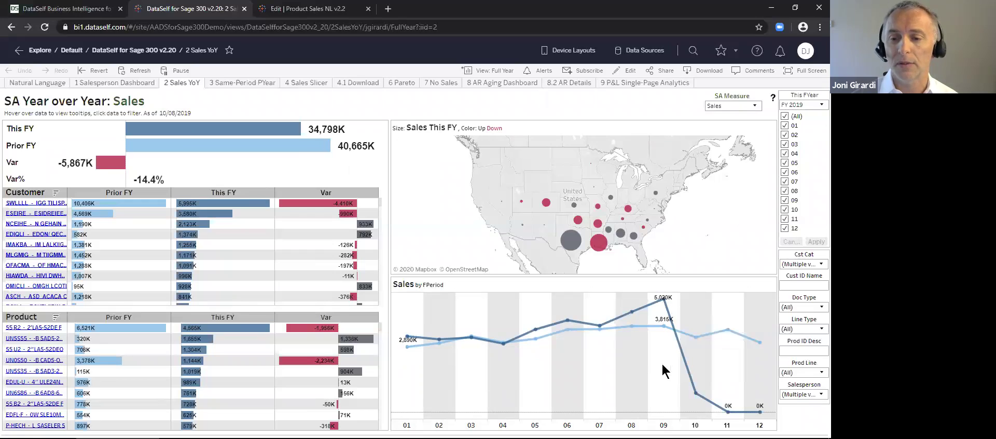
mouse_move(697, 397)
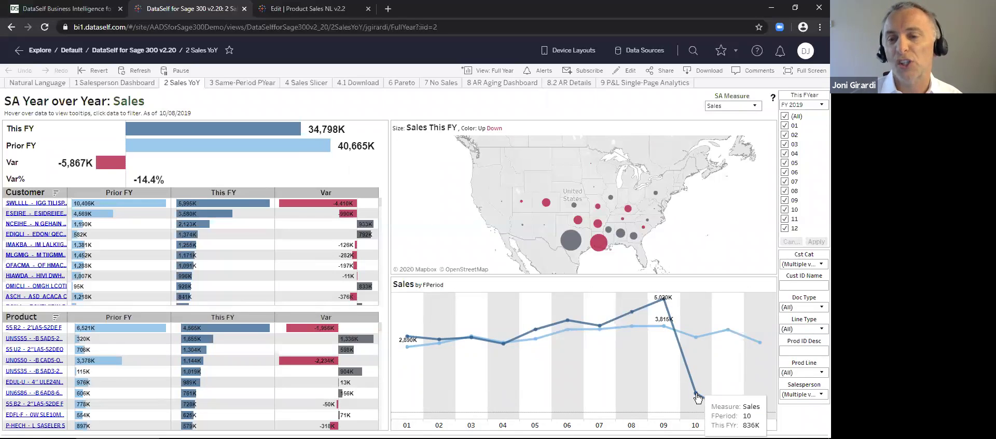
mouse_move(747, 410)
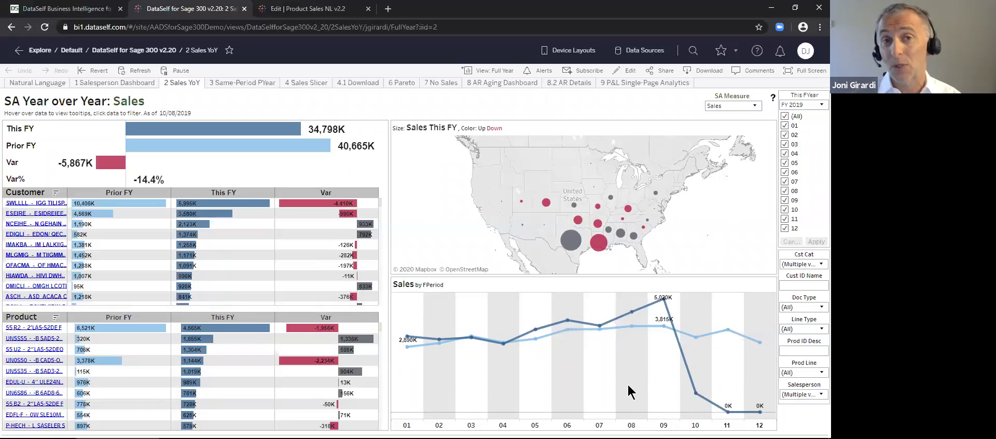
mouse_move(682, 340)
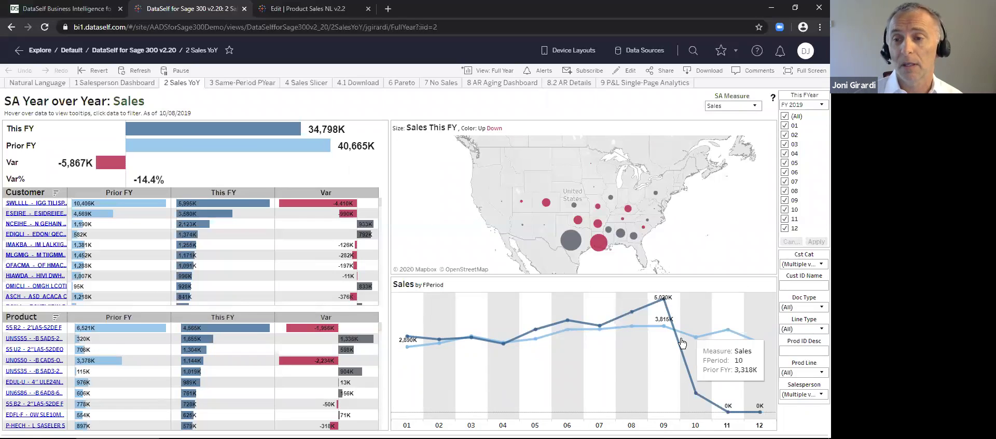
Exclude fiscal periods 10, 11 and 12 from the FY 2019 filter and apply the change.
left_click(785, 229)
left_click(784, 219)
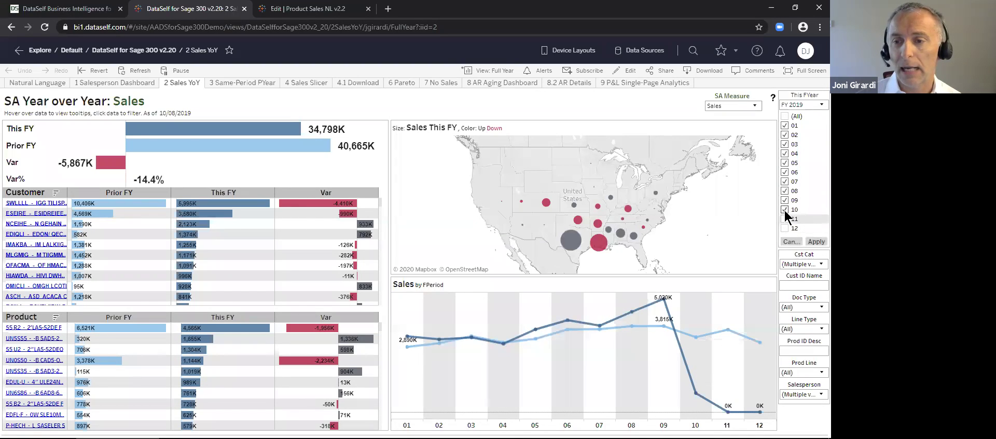
left_click(785, 209)
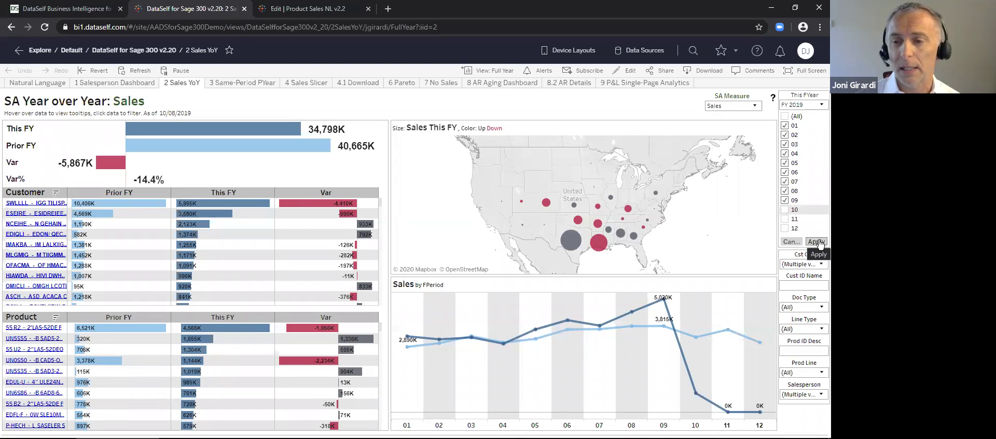
left_click(816, 242)
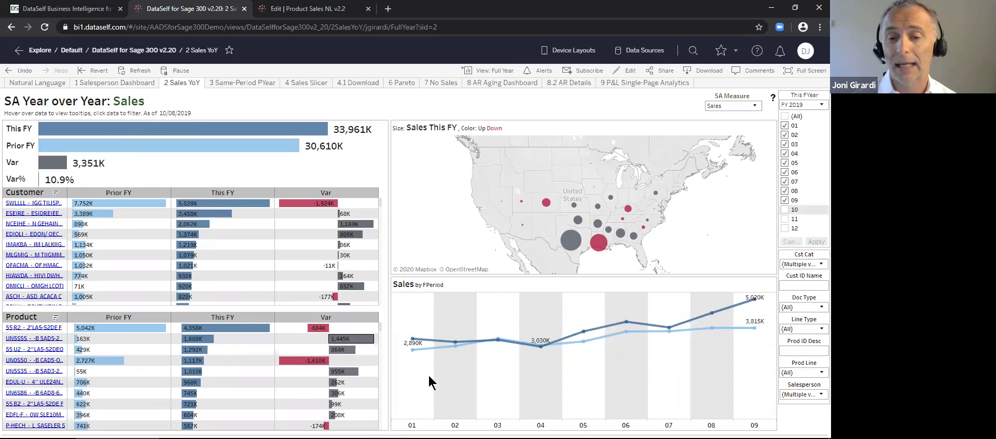
Sort the Customer table by Var ascending and filter the dashboard by the two customers with the largest declines.
mouse_move(739, 307)
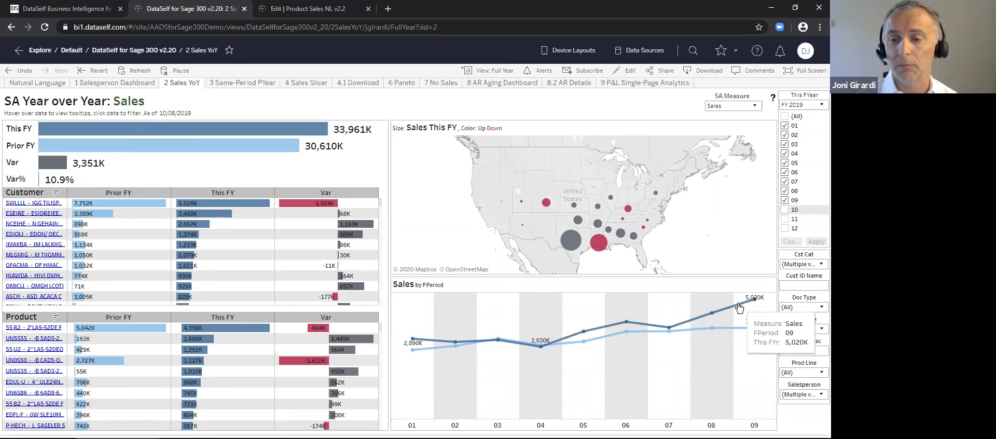
mouse_move(739, 335)
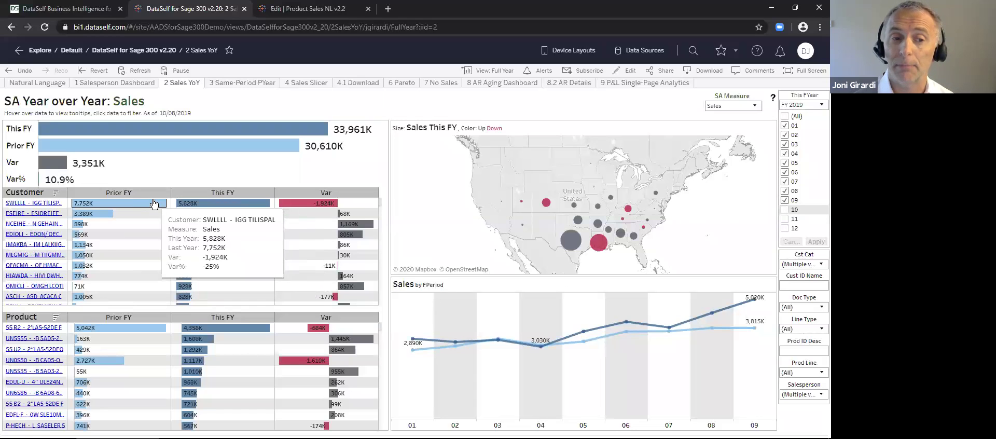
left_click(373, 194)
mouse_move(366, 209)
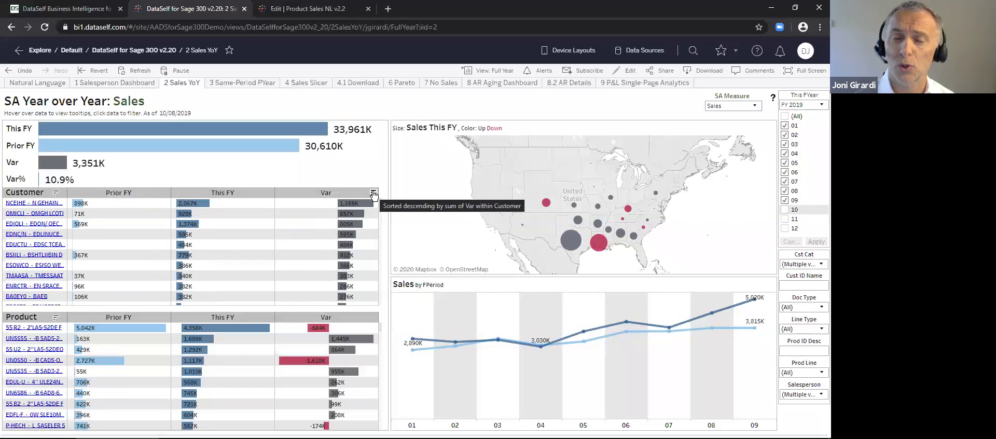
left_click(374, 194)
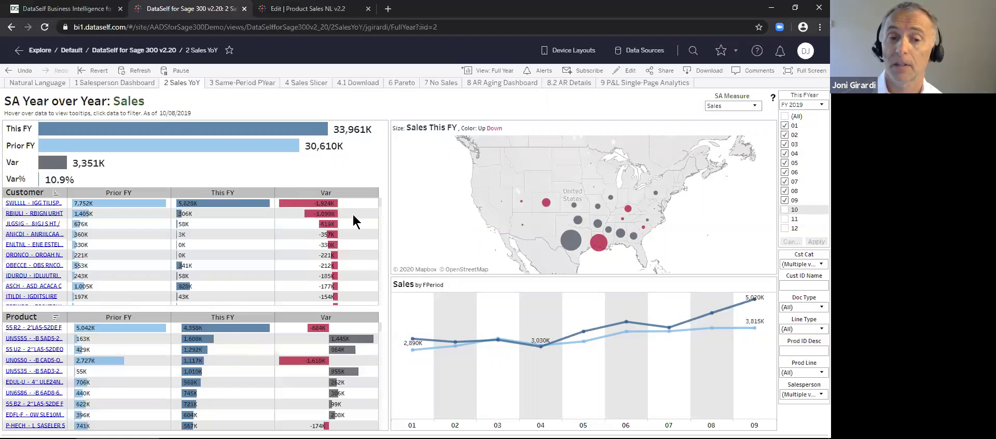
left_click_drag(353, 214, 304, 207)
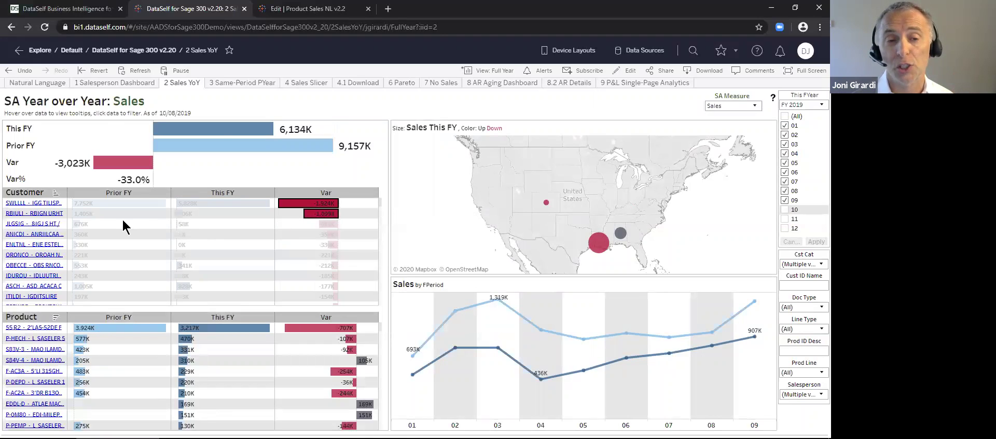
Sort the Product table by Var in ascending order.
mouse_move(235, 132)
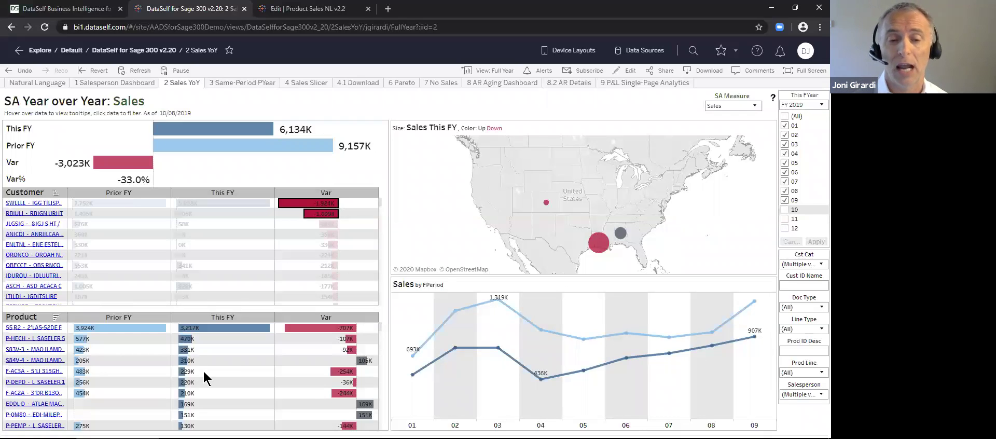
left_click(374, 316)
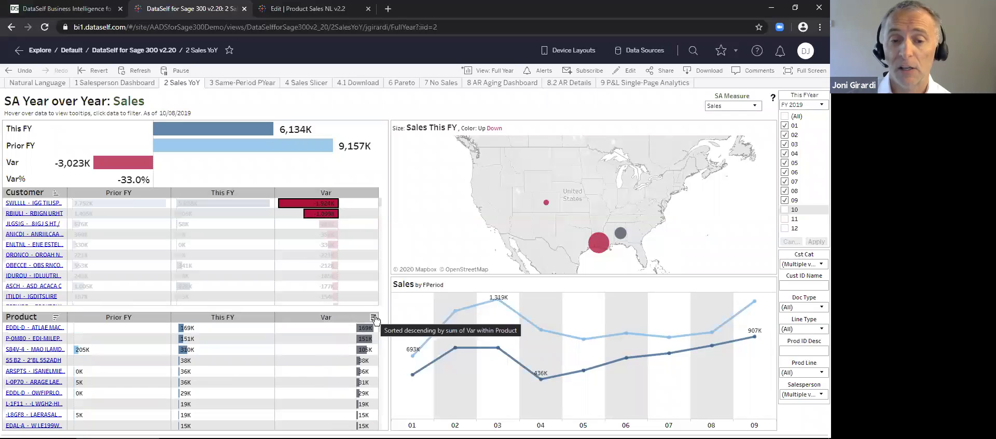
left_click(373, 318)
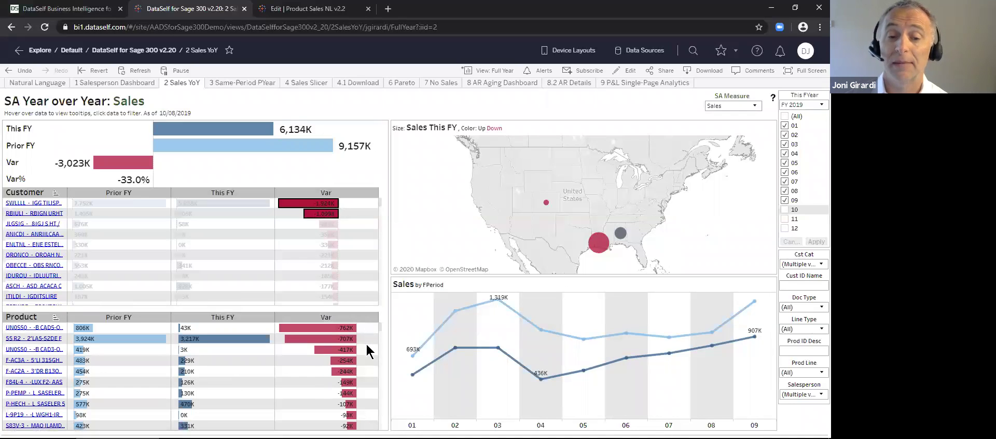
Select the three products with the largest negative Var, open their Sales Details and clear the dashboard selections.
left_click_drag(367, 347, 332, 331)
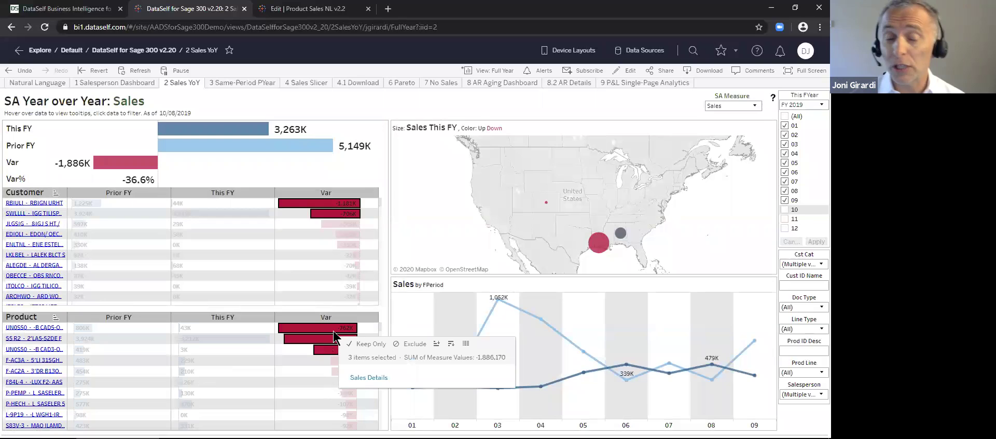
left_click(362, 378)
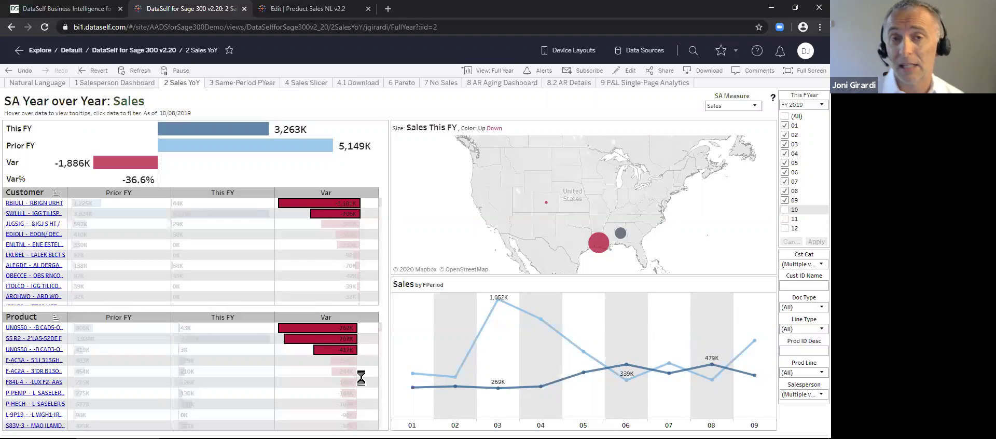
left_click(372, 342)
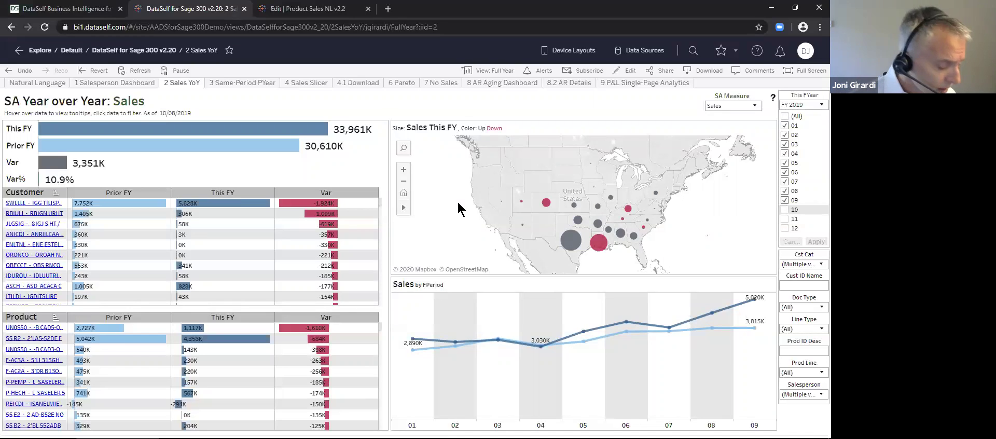
Switch to the presentation, start the slide show from the Demo slide and advance to the Advanced Analytics by DataSelf slide.
key("alt+Tab")
key("alt+Tab")
key("alt+Tab")
key("shift+F5")
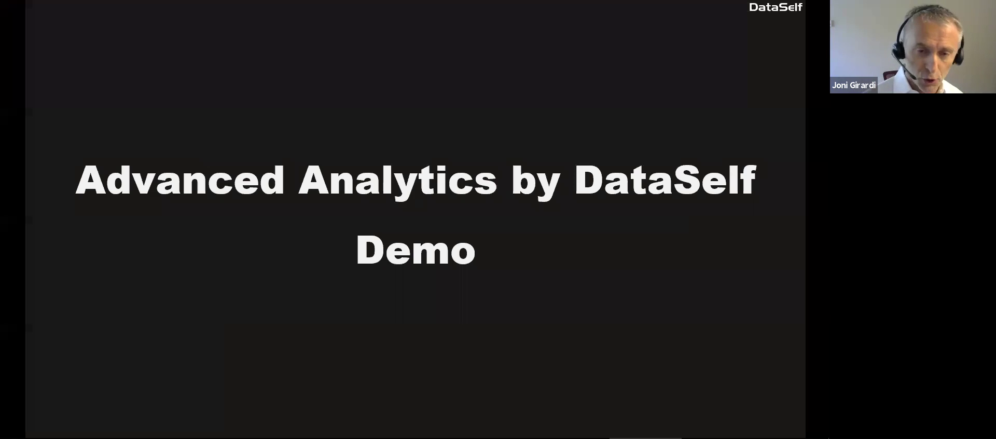
key("Right")
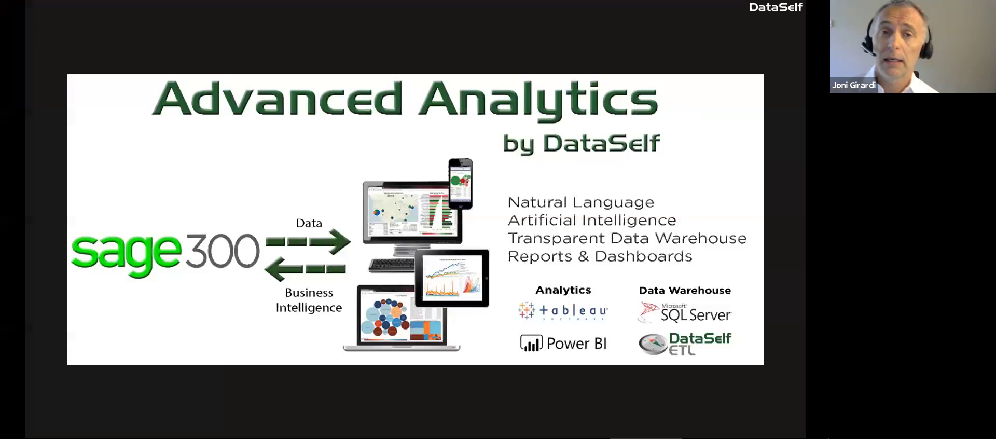